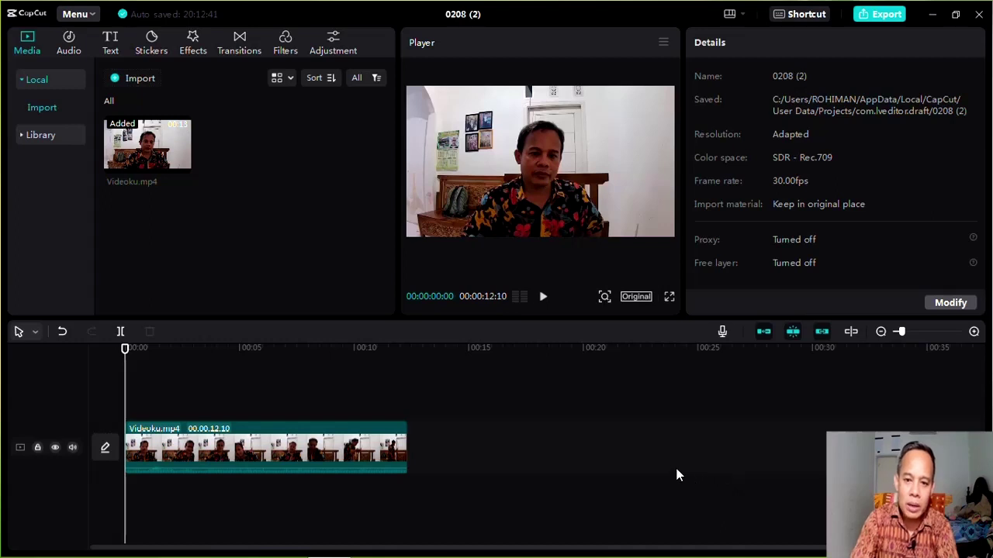
- Play the Videoku.mp4 clip to review it, and return the playhead to the start of the timeline
click(543, 296)
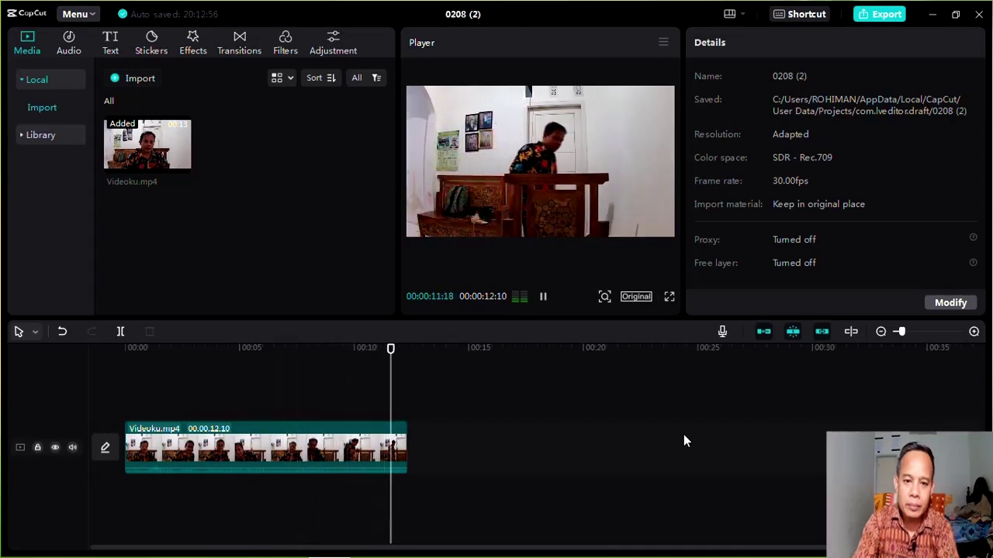
click(132, 409)
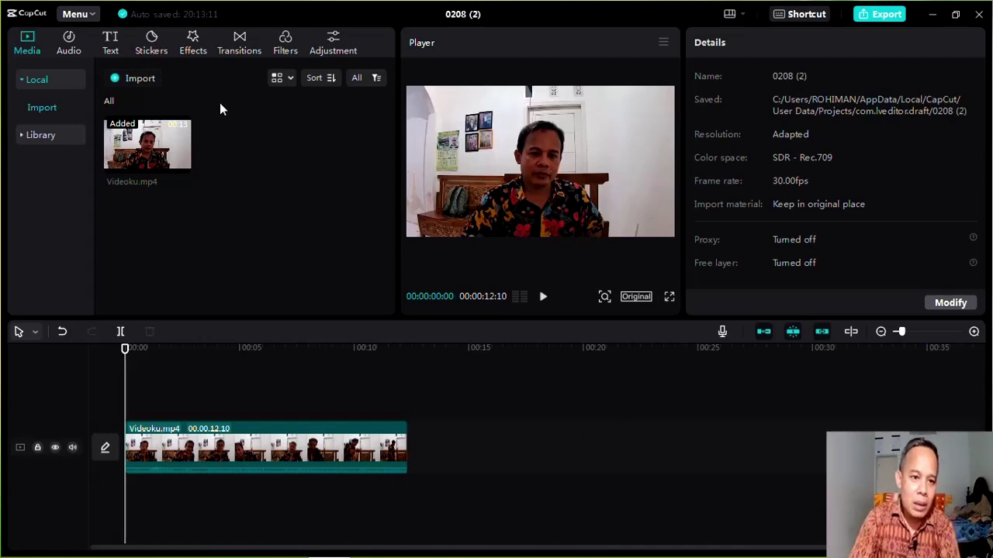
- Add the Blur effect from the Lens video effects and extend it to the end of the Videoku.mp4 clip
click(193, 43)
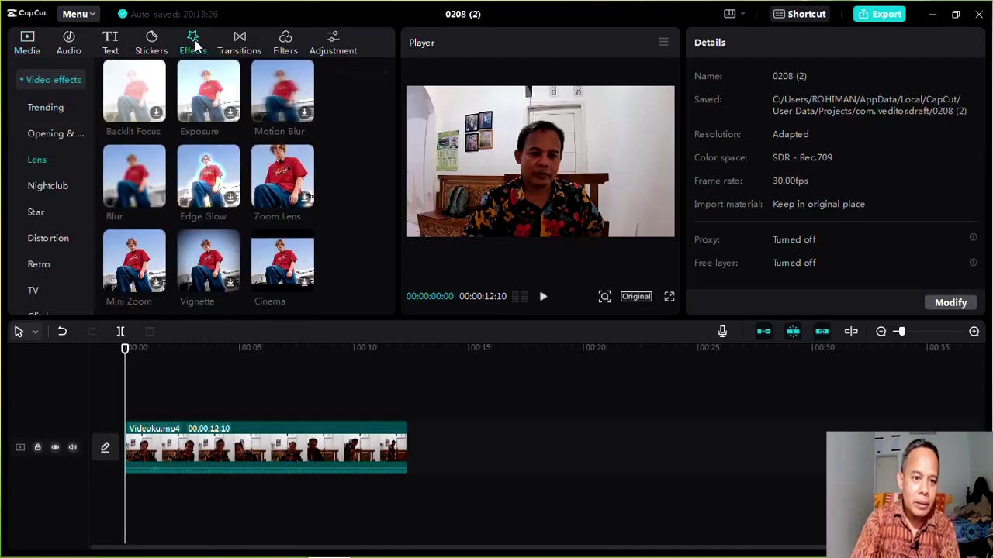
click(60, 80)
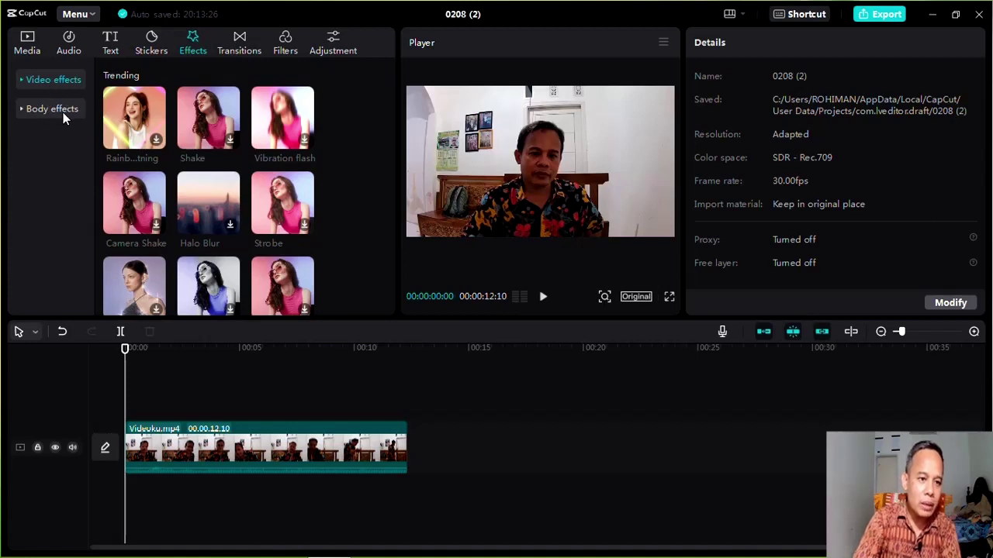
click(53, 81)
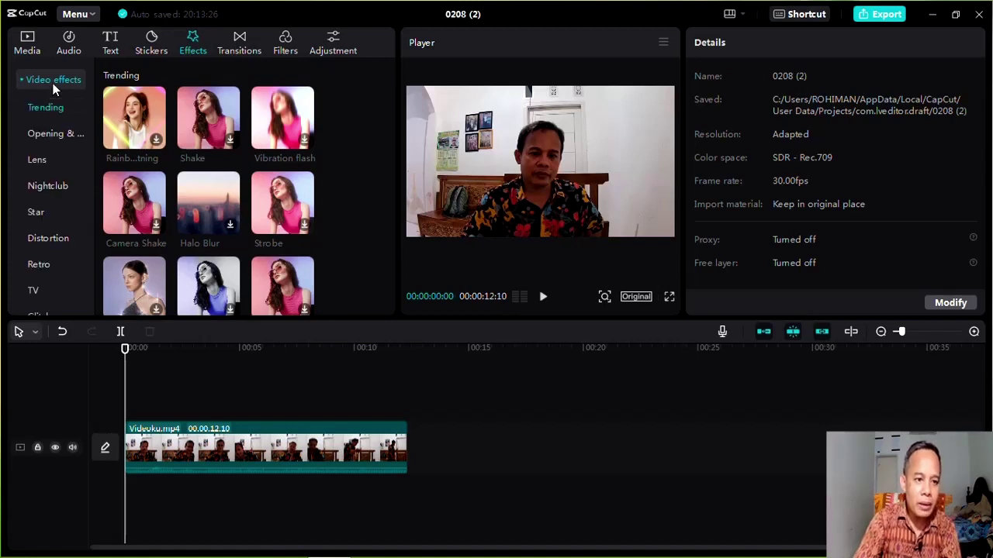
click(42, 162)
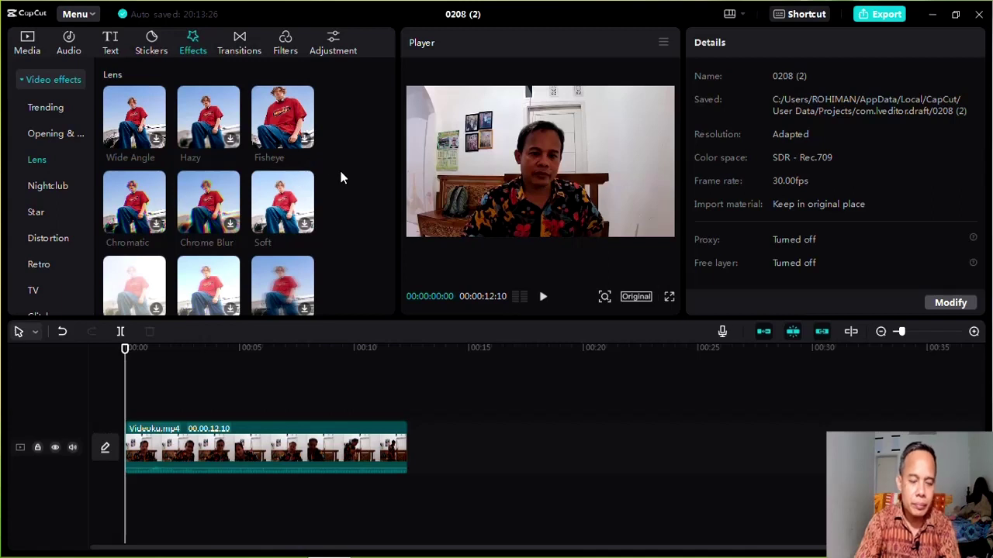
scroll(270, 216, down, 5)
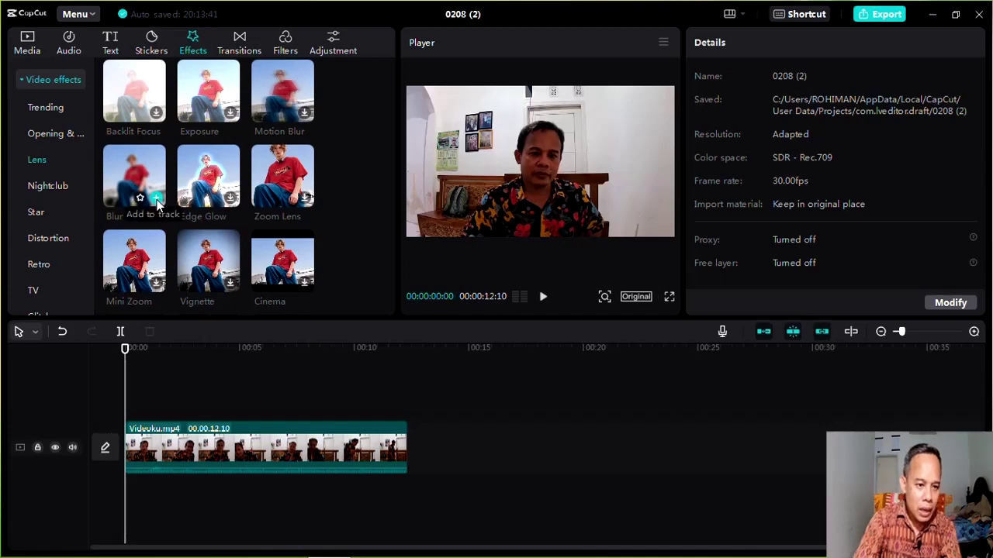
click(157, 200)
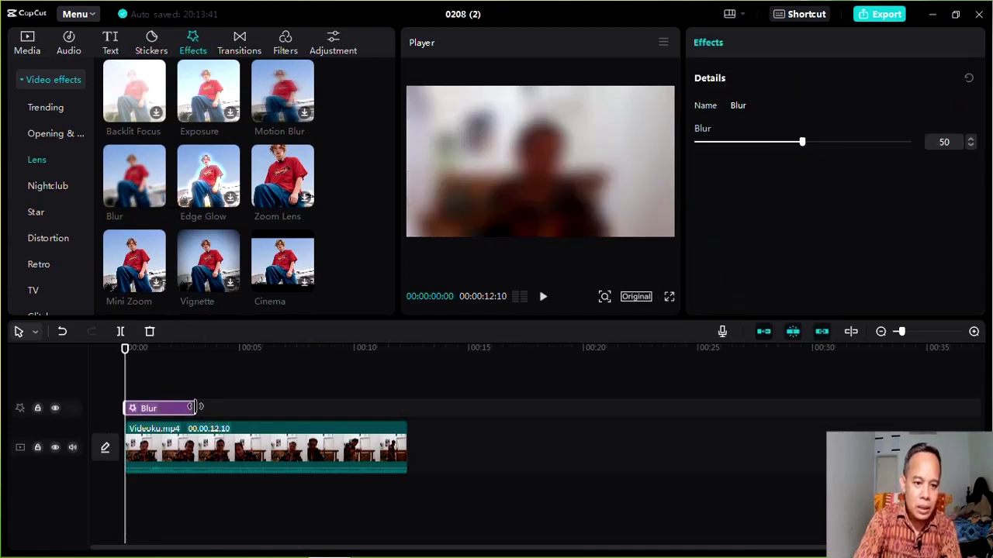
drag(195, 406, 402, 419)
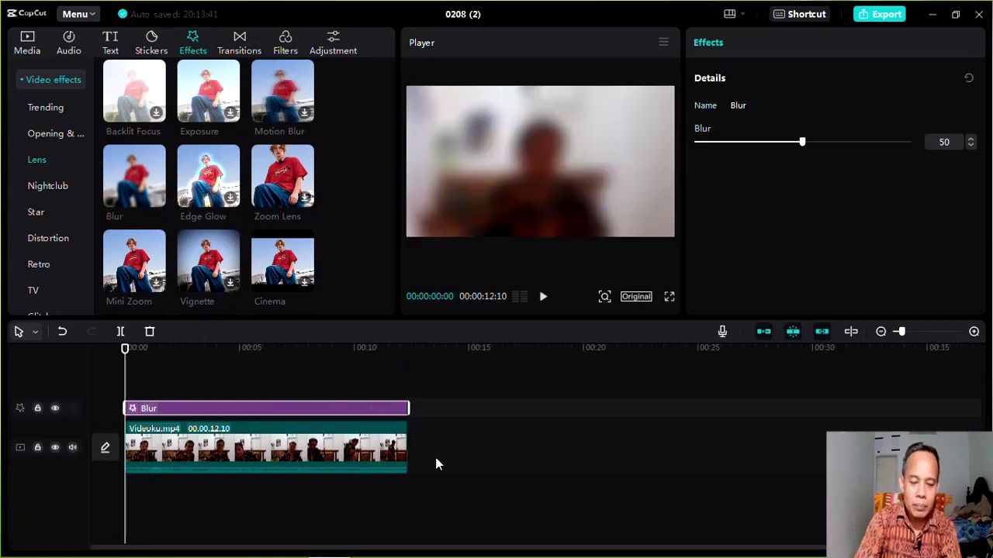
- Set the Blur effect's strength to 80
click(944, 141)
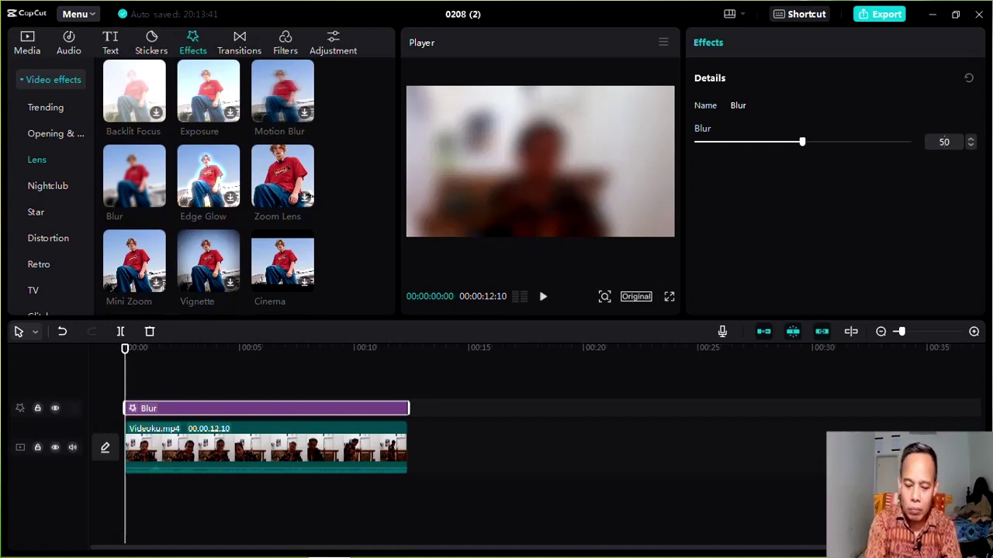
key(BackSpace)
key(BackSpace)
text(80)
key(Return)
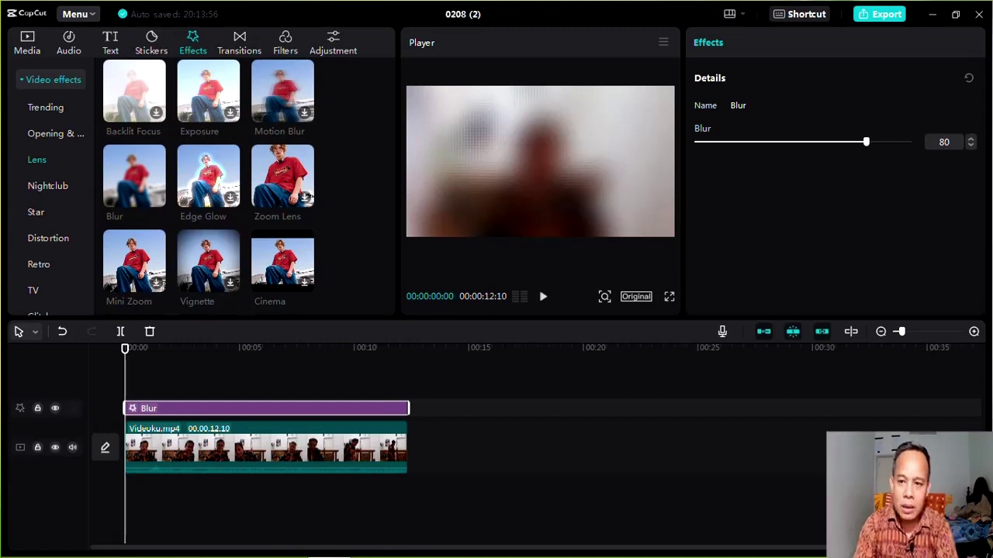
- Open the export settings and choose the Music folder as the export destination
click(885, 15)
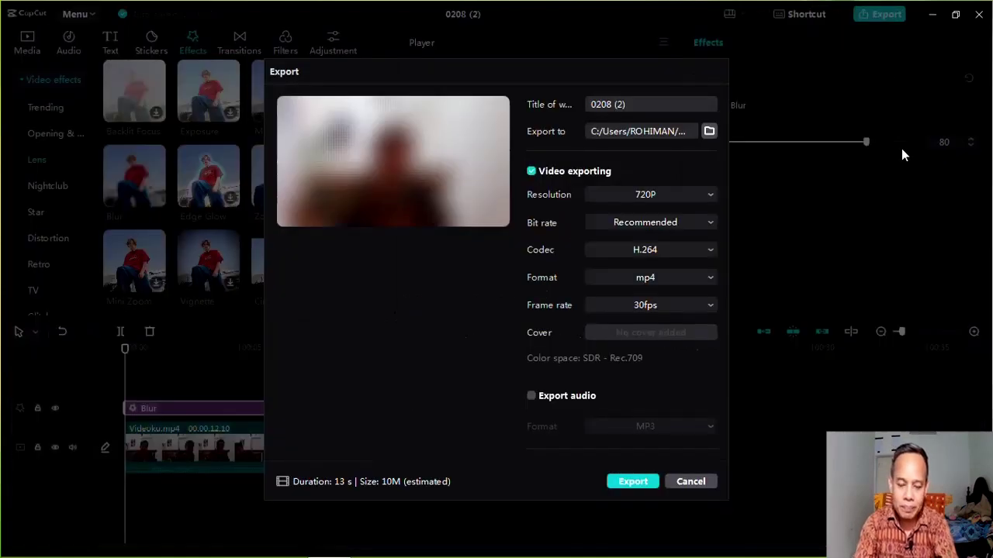
click(709, 131)
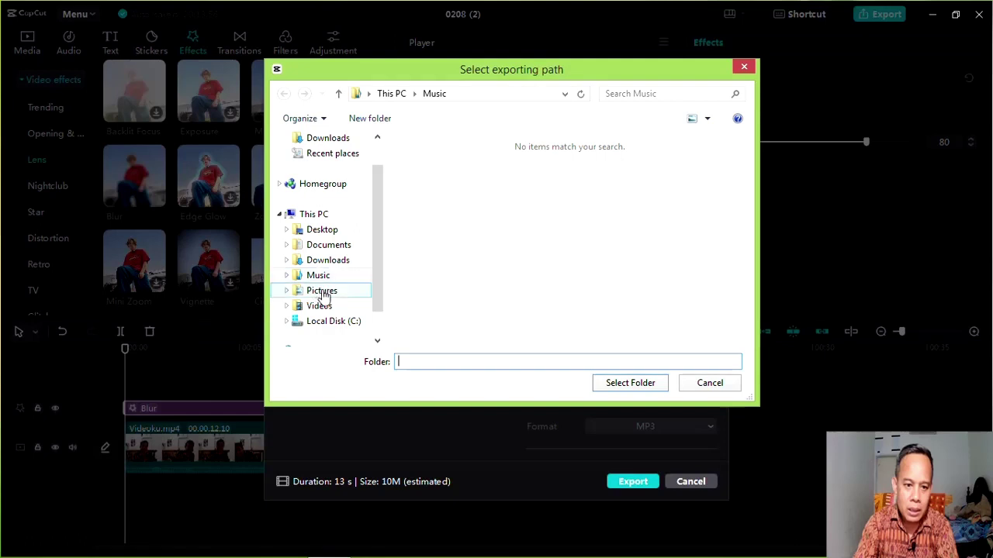
click(322, 277)
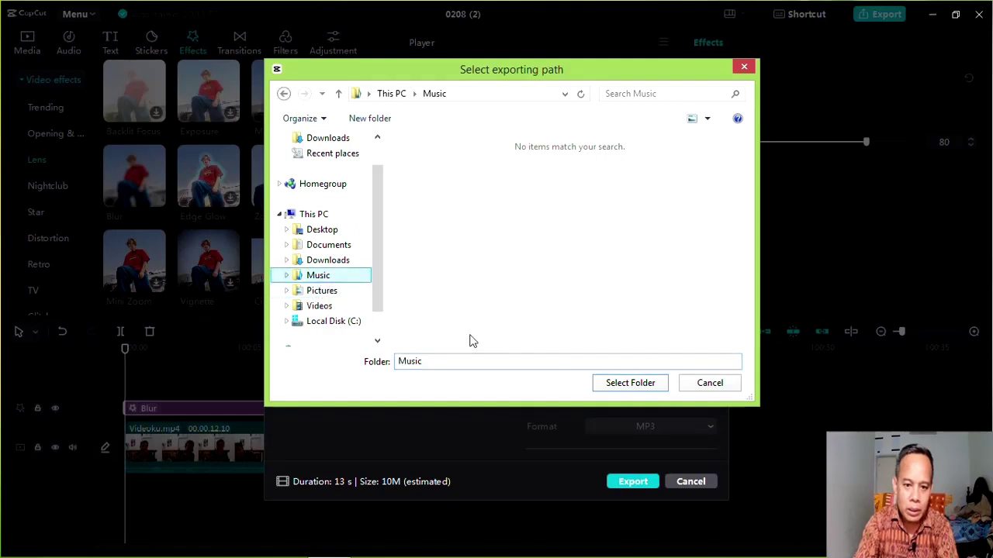
click(612, 385)
- Title the export Blur and export the video as a 720P mp4
drag(654, 110, 565, 104)
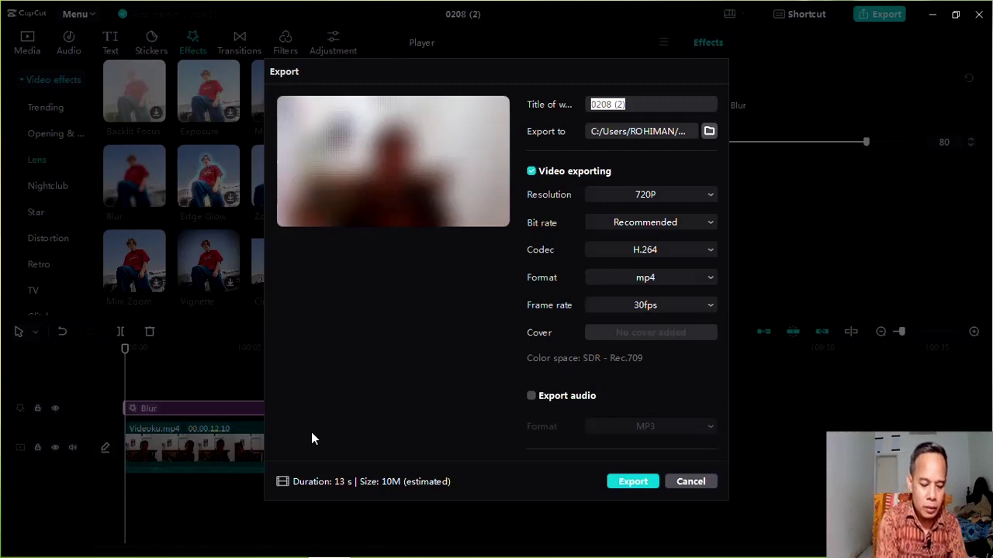
text(Bl)
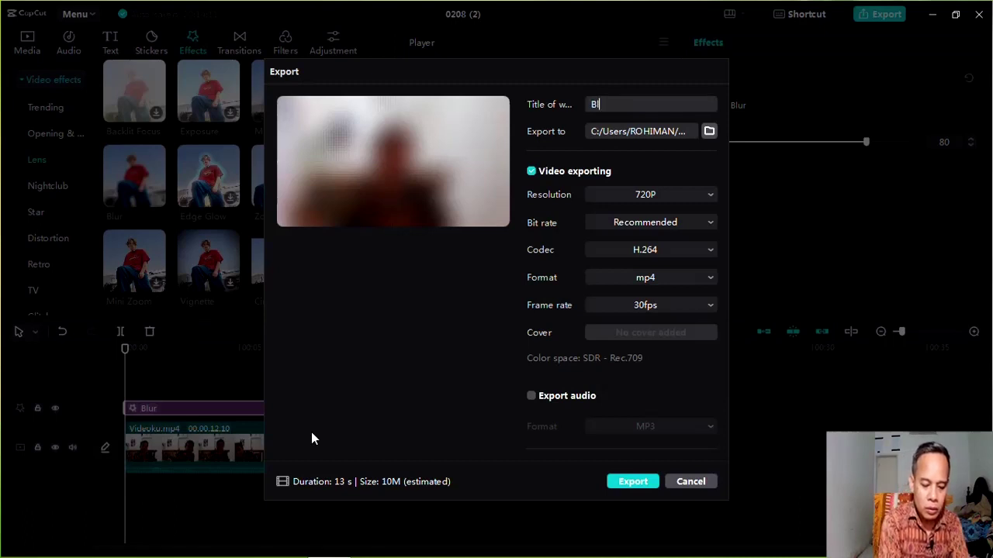
text(ur)
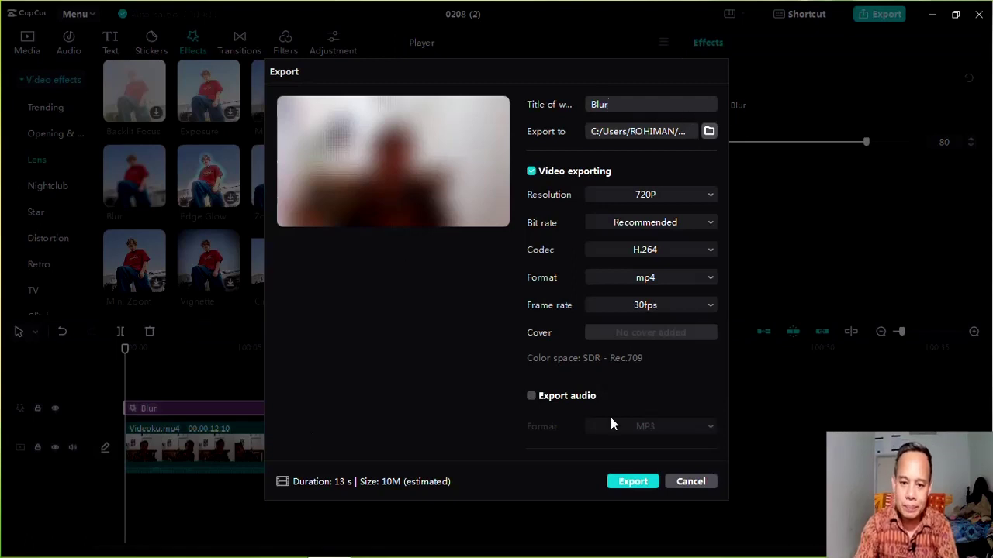
click(642, 485)
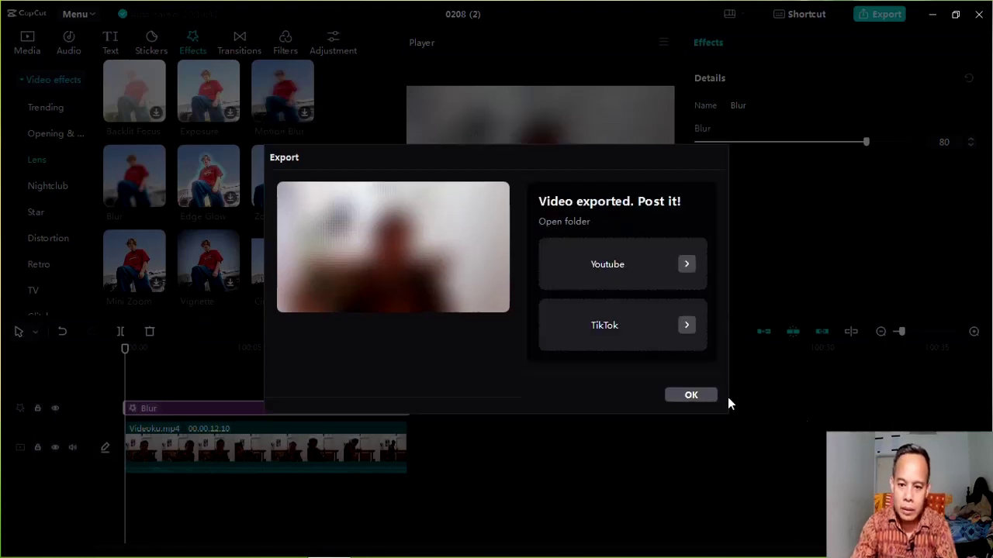
click(690, 396)
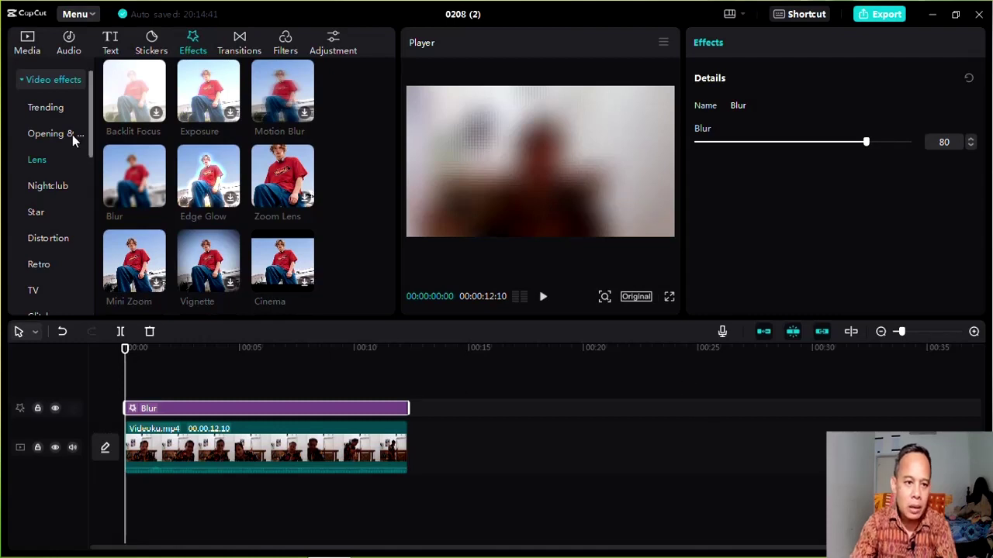
- Return to the project's media and delete the Blur effect from the timeline
click(29, 41)
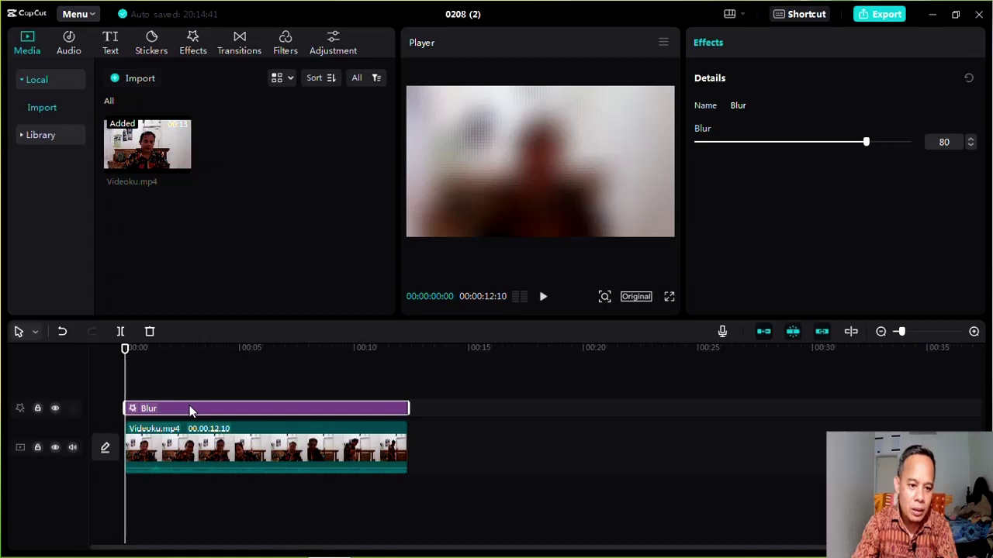
click(150, 332)
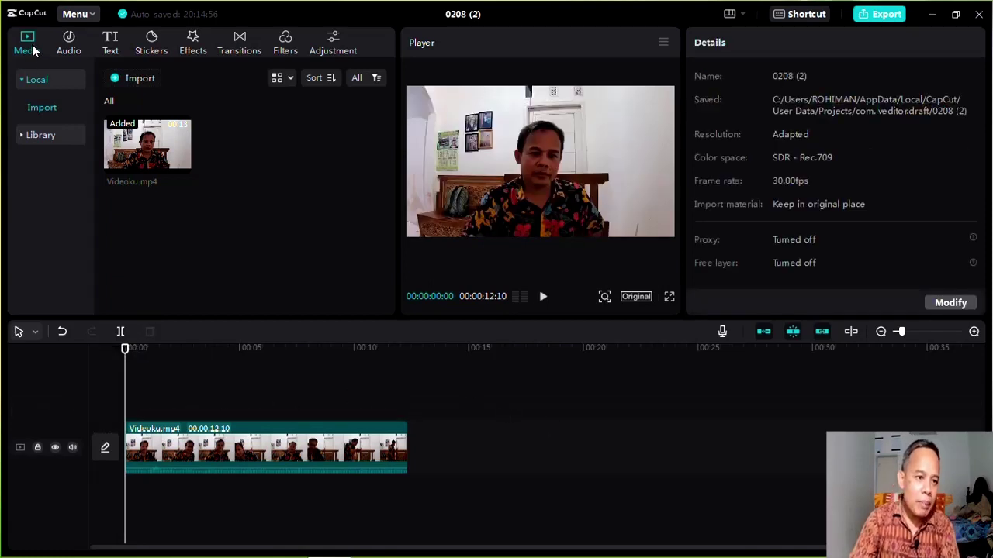
- Import the Blur video from the Music folder into the project media
click(141, 79)
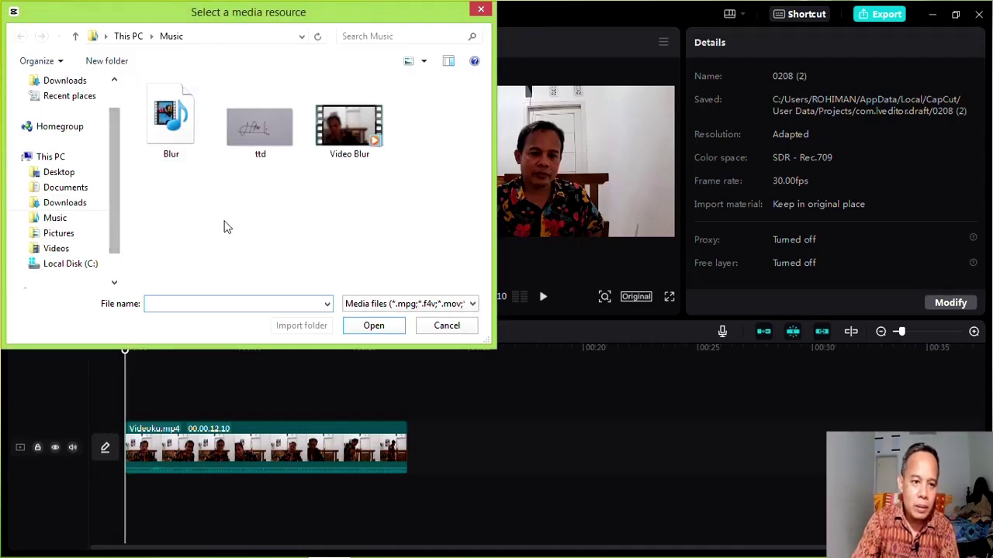
click(59, 220)
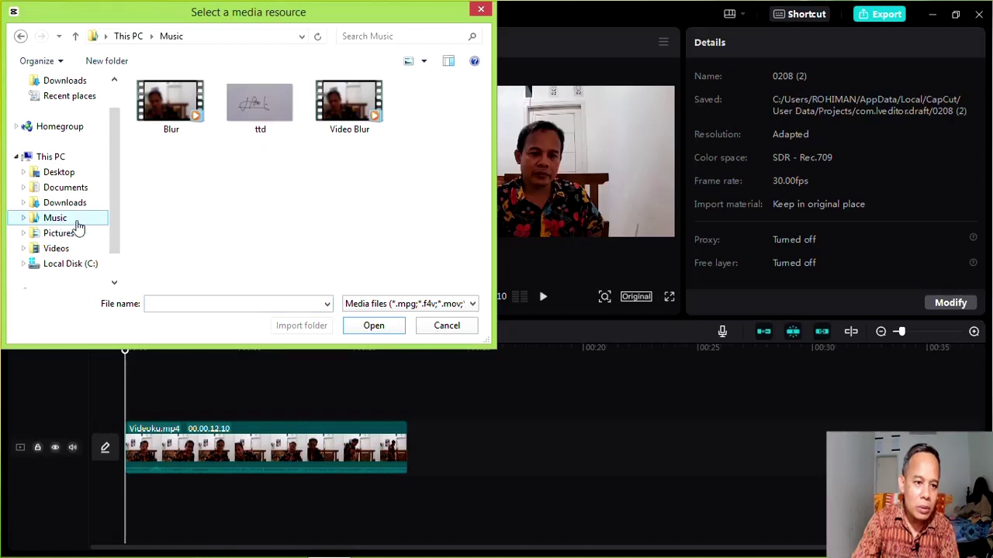
click(171, 116)
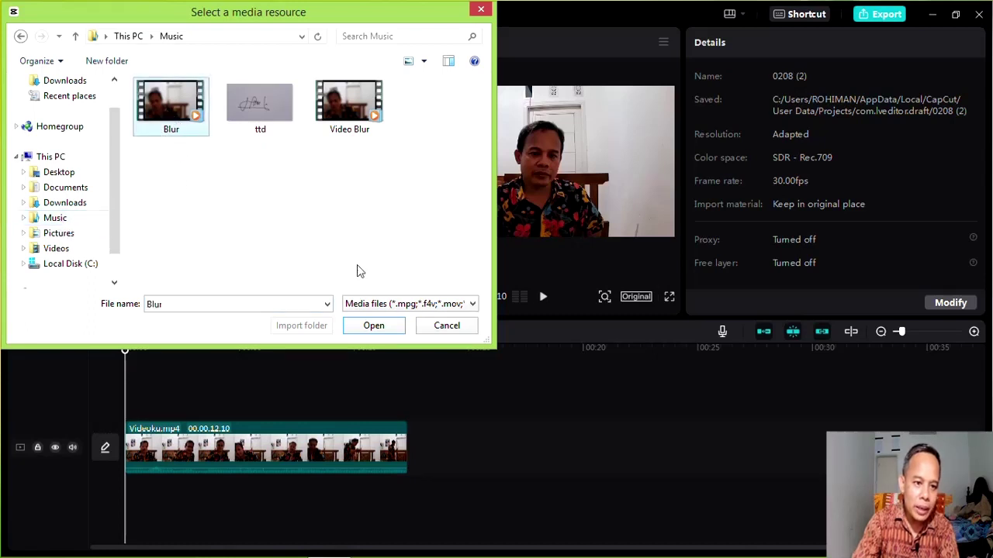
click(383, 325)
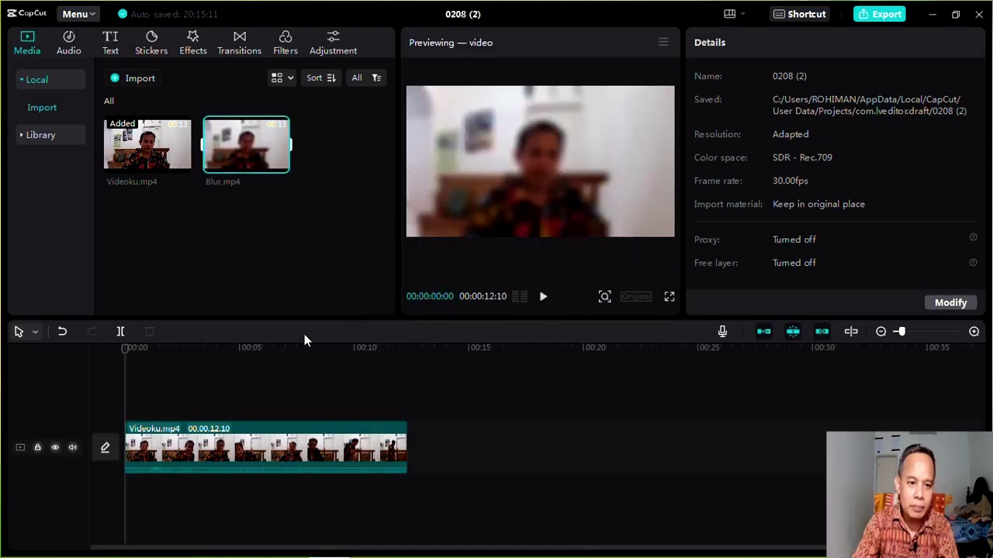
- Place Blur.mp4 on a new track above Videoku.mp4, aligned with the start of the timeline
mouse_move(250, 157)
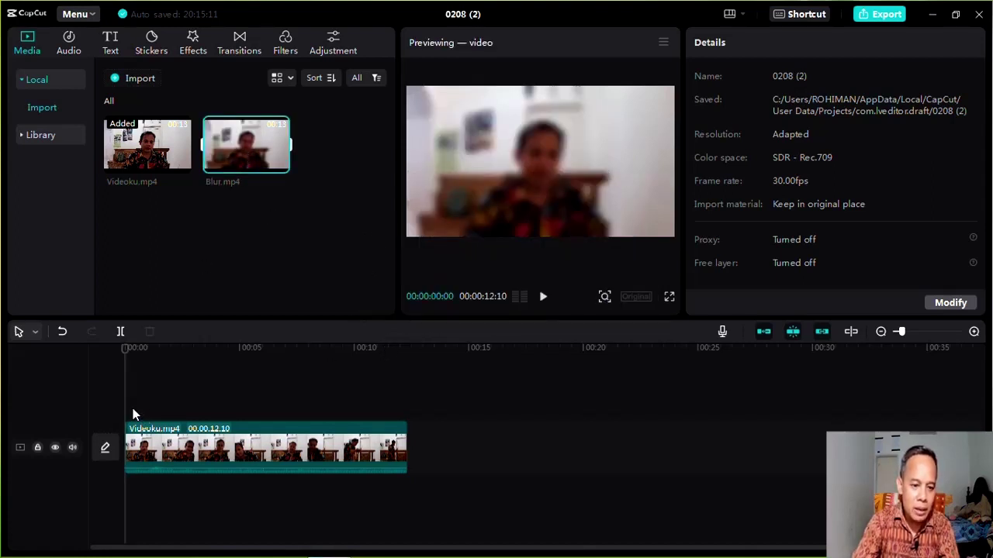
drag(245, 145, 128, 405)
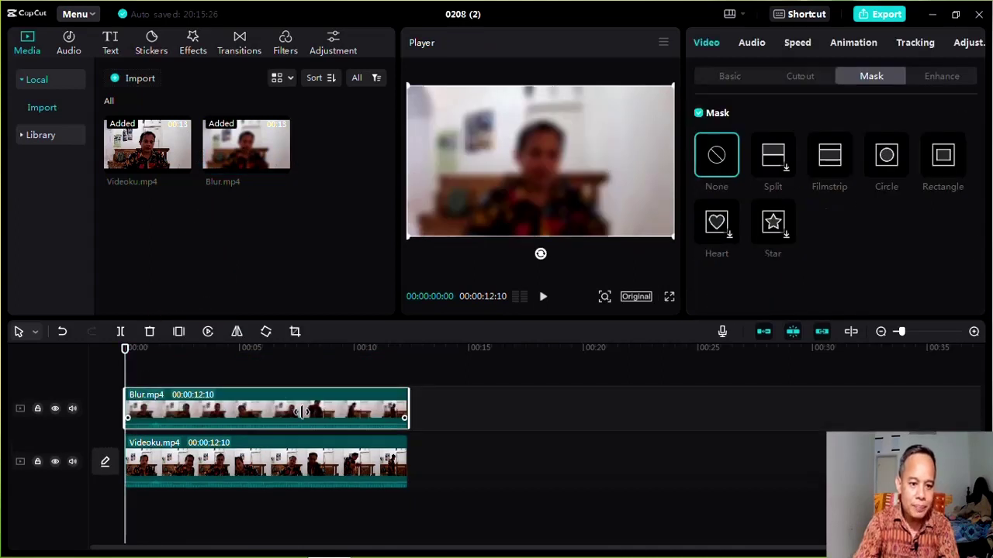
click(384, 481)
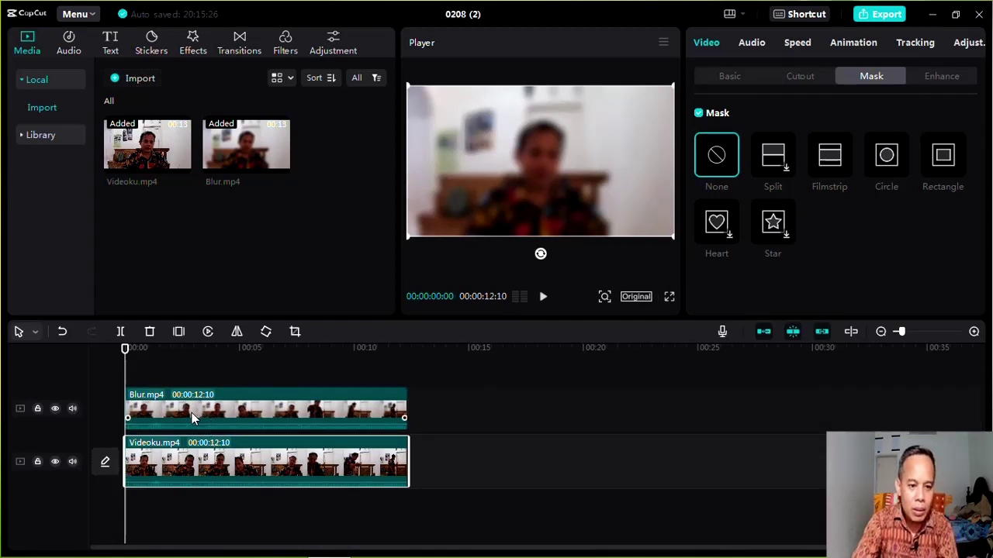
- Apply a Circle mask to the Blur.mp4 clip and enlarge the circle around the man's head
click(191, 413)
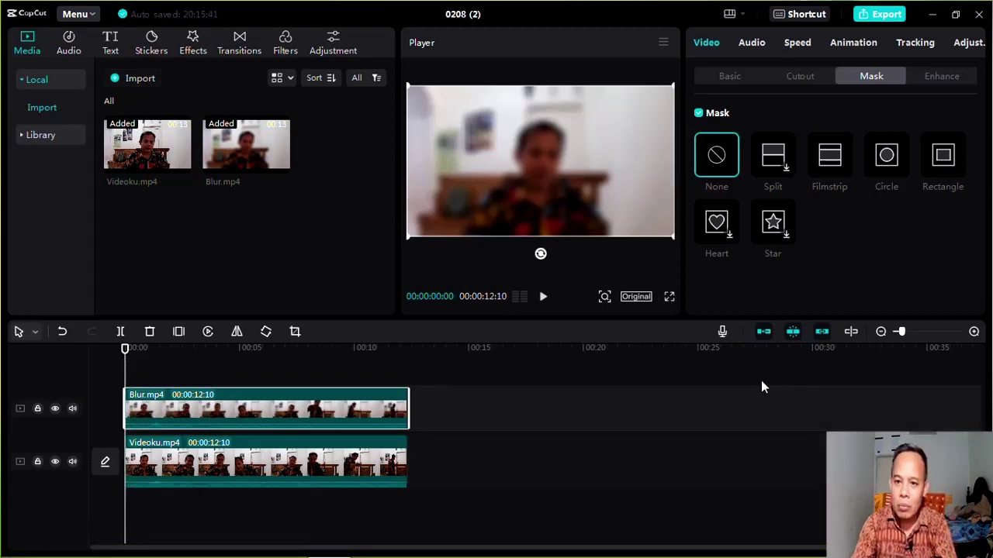
click(731, 78)
click(801, 78)
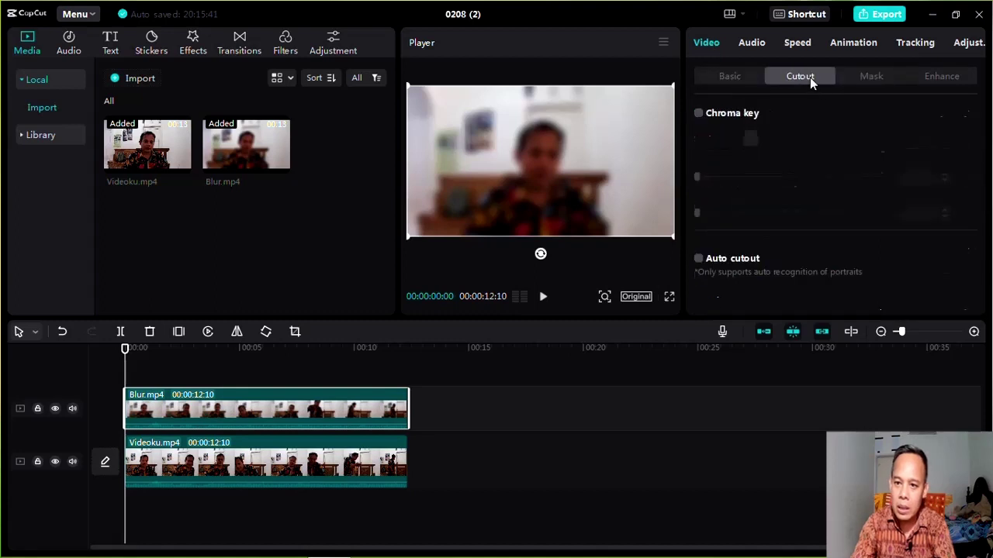
click(866, 76)
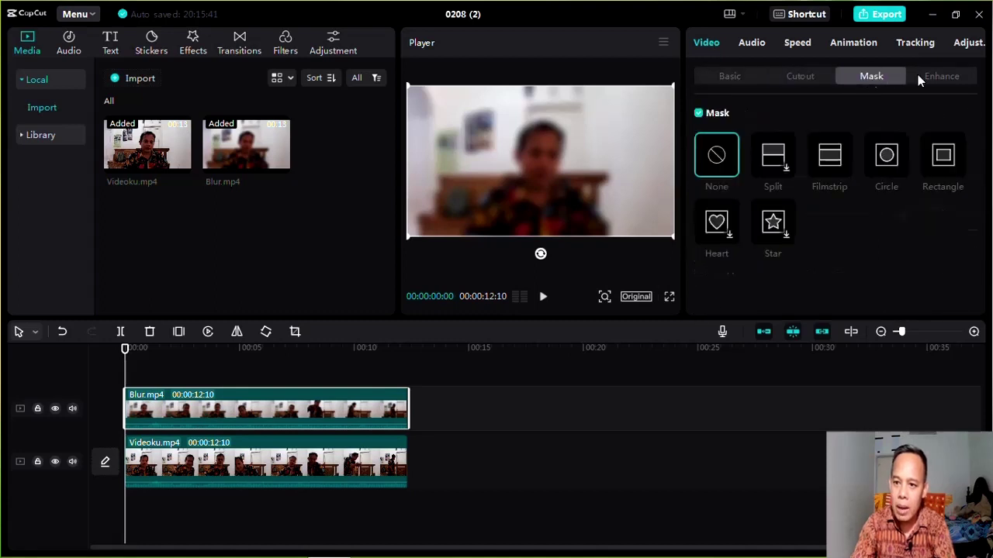
click(954, 86)
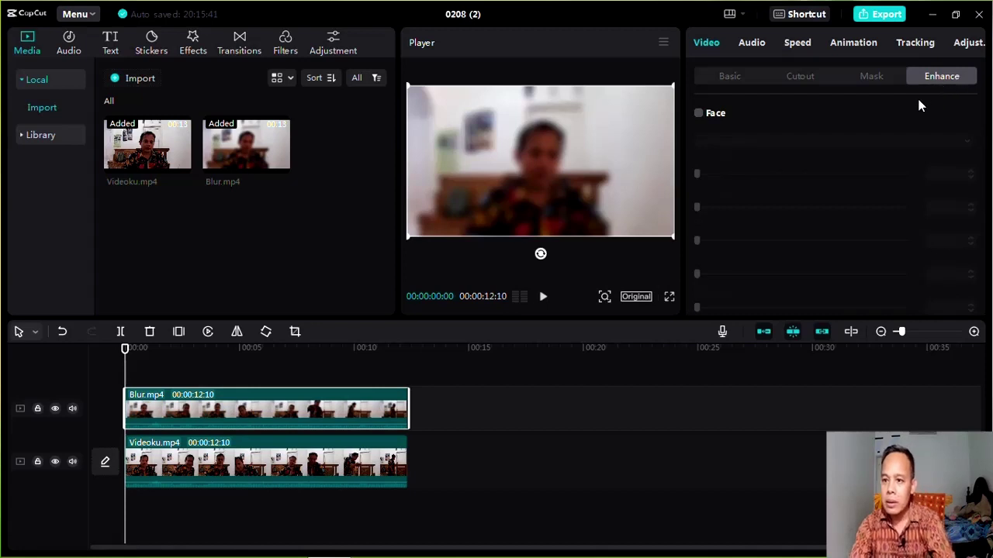
click(879, 78)
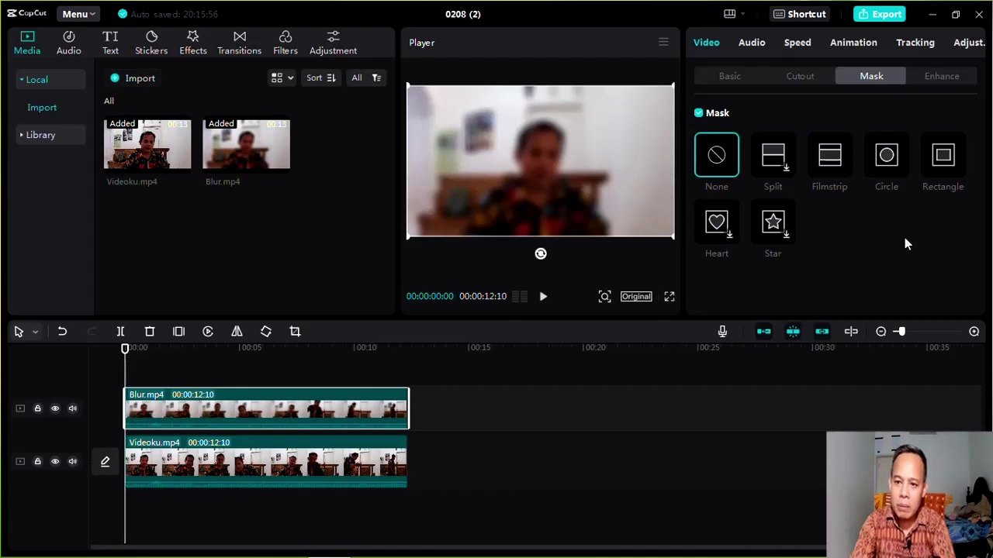
click(892, 165)
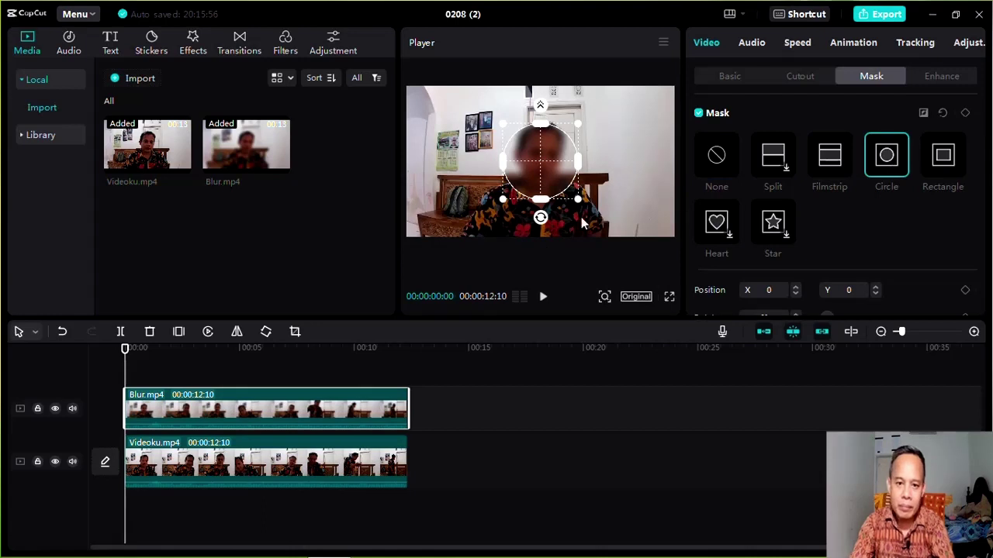
mouse_move(578, 199)
mouse_down()
mouse_move(607, 225)
mouse_move(594, 198)
mouse_up()
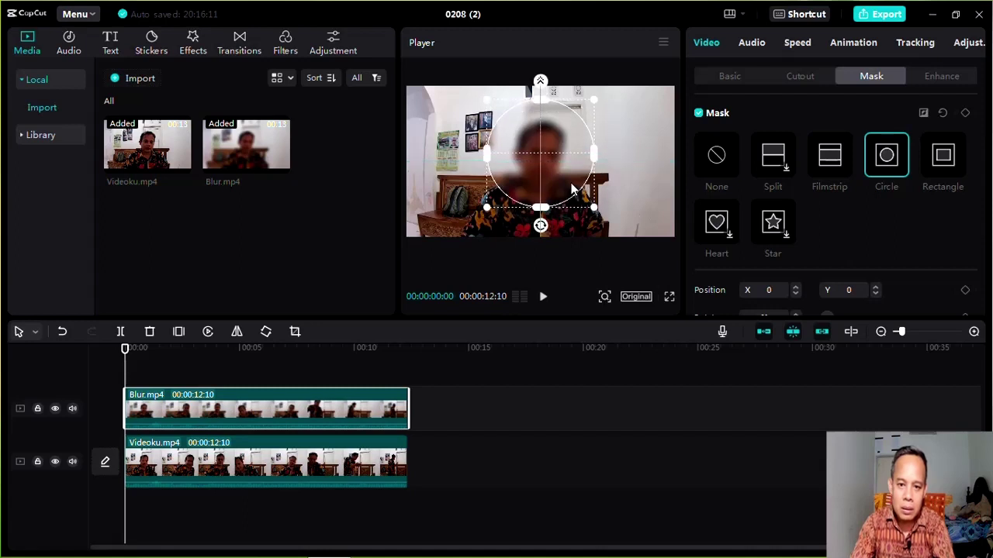
- Keyframe the Blur.mp4 circle mask over the man's face at 00:00:00:00 (X 0, Y 38) and 00:00:01:07 (X 184, Y 21)
drag(572, 189, 574, 191)
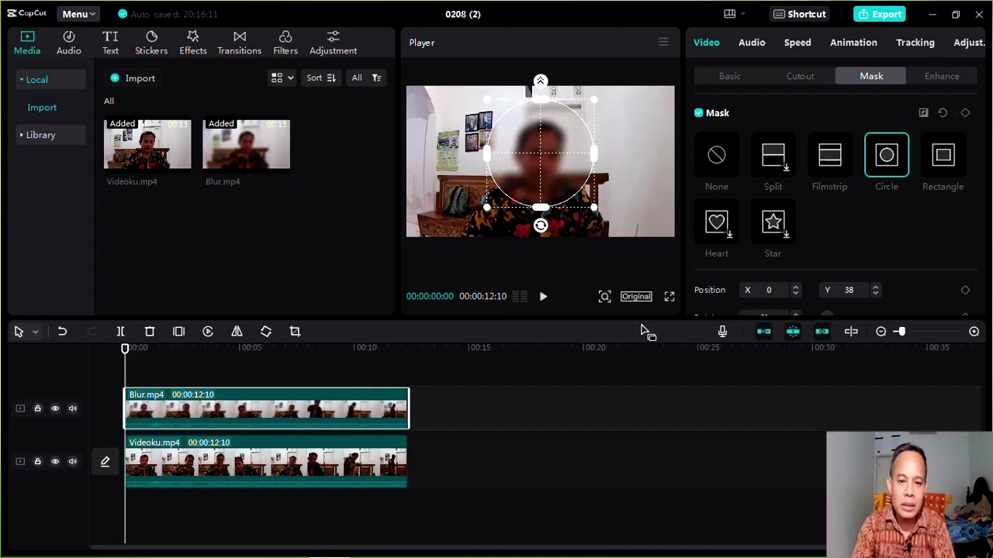
click(965, 115)
scroll(974, 397, up, 2)
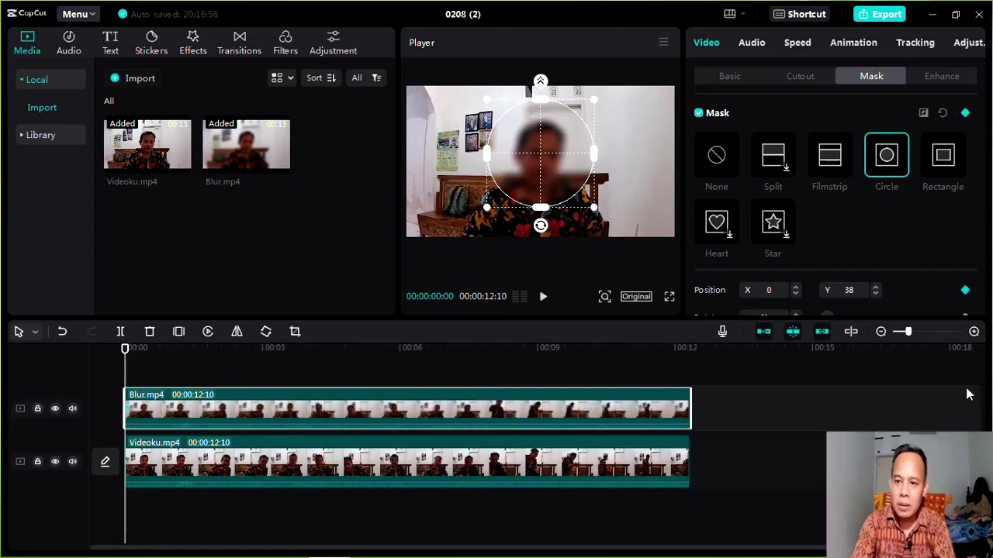
click(543, 299)
click(543, 299)
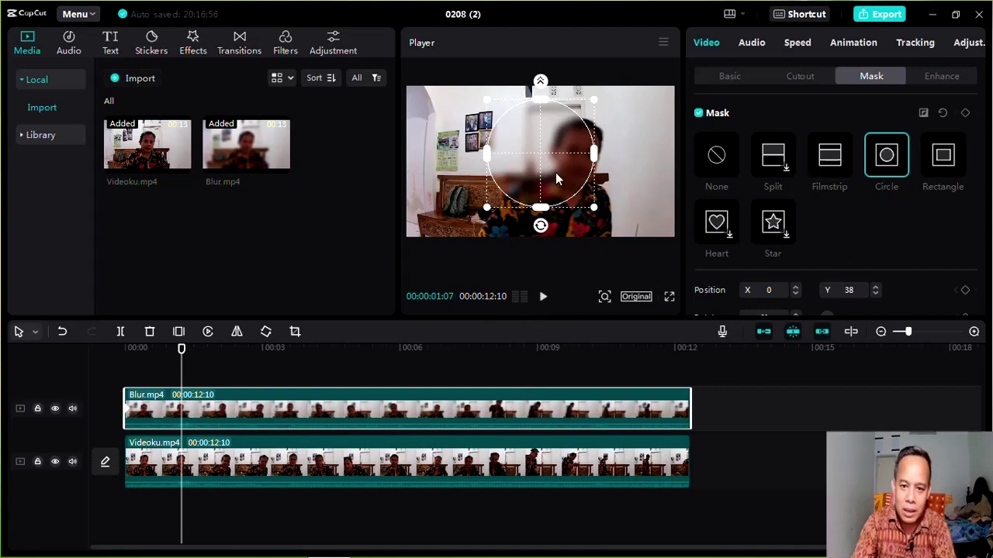
drag(556, 173, 594, 182)
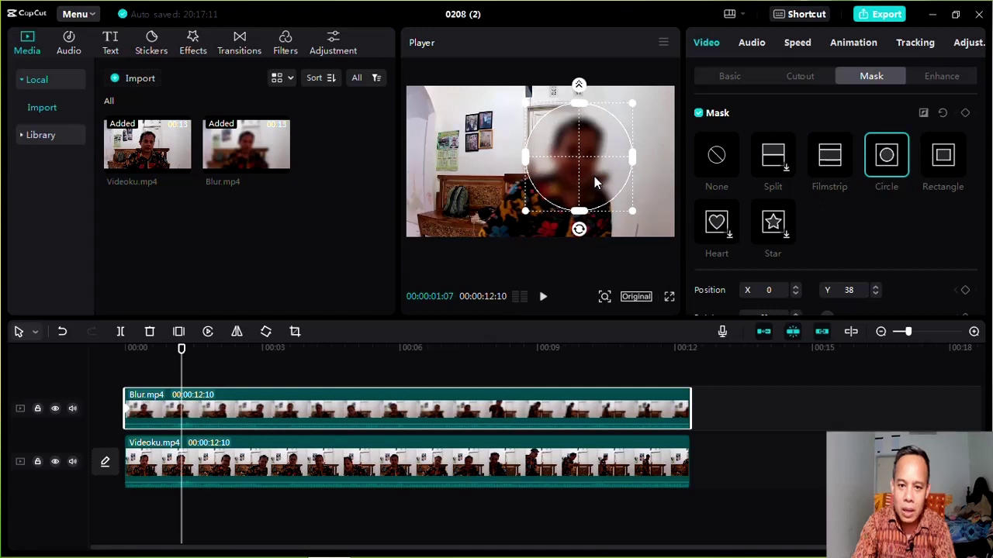
click(966, 114)
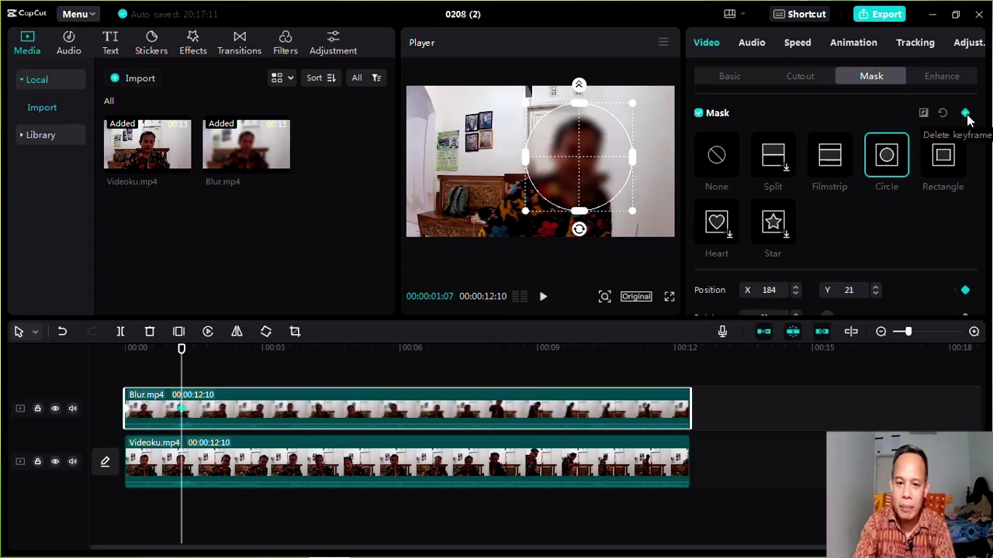
- Reposition the circle mask over the face and keyframe it at 00:00:01:29 (X 312, Y 0) and 00:00:02:15 (X 163, Y 48)
click(543, 299)
click(543, 299)
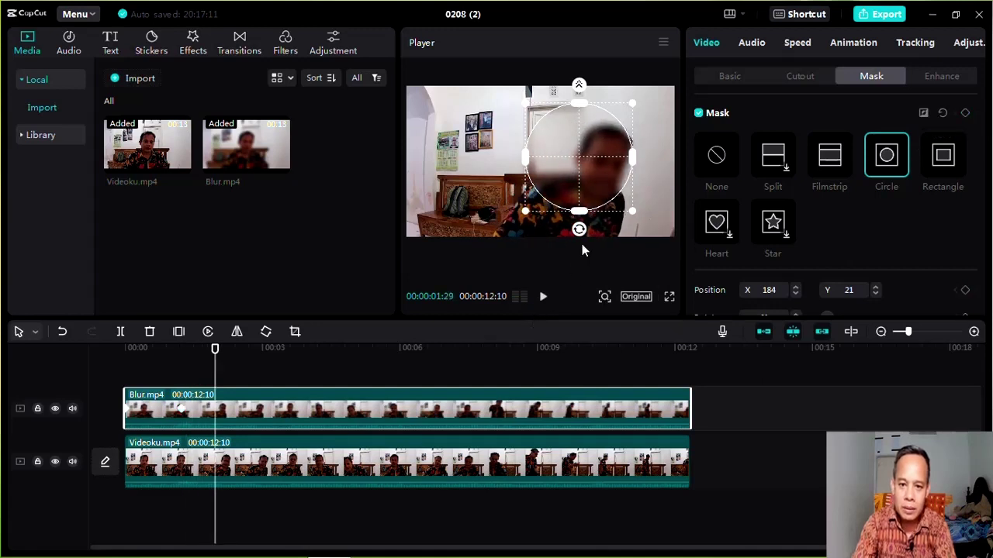
drag(598, 174, 625, 177)
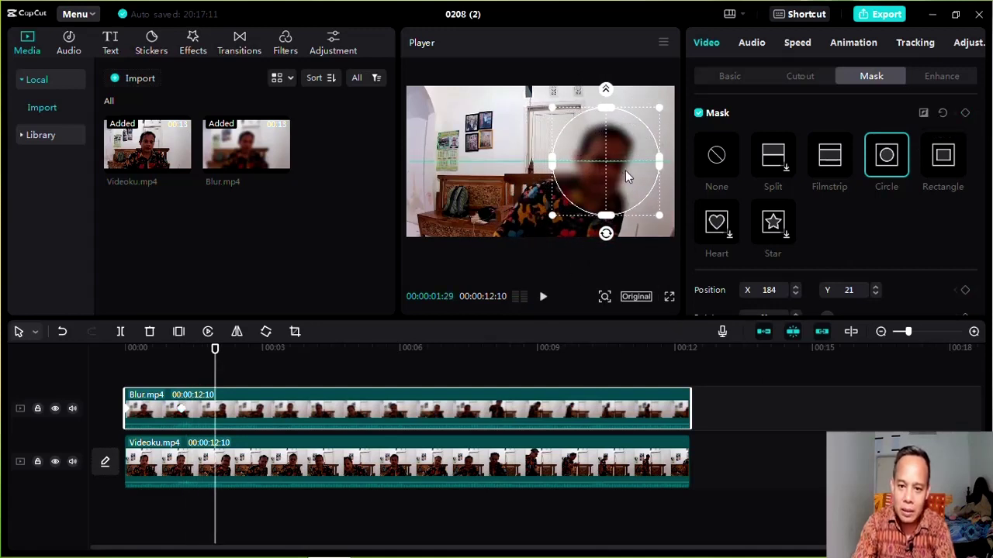
click(966, 114)
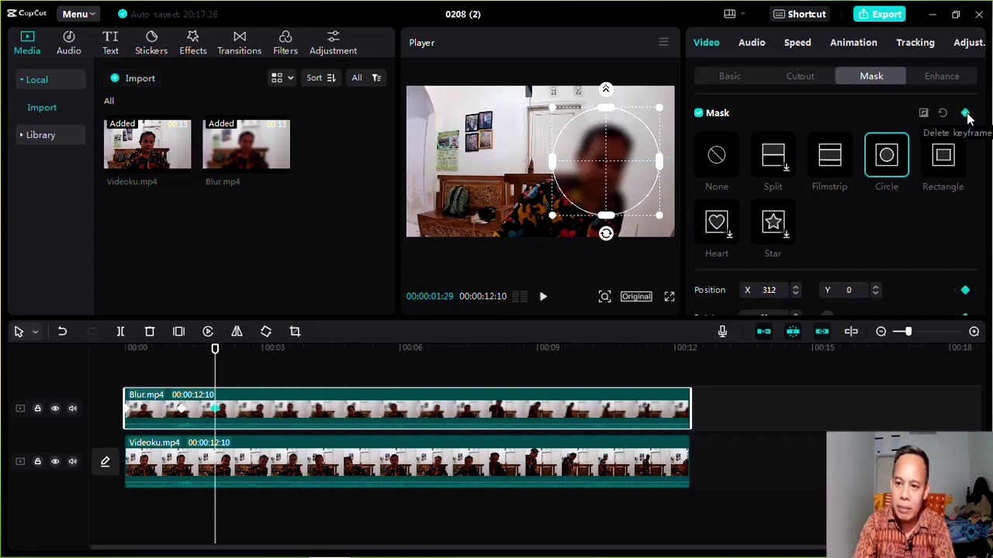
click(543, 298)
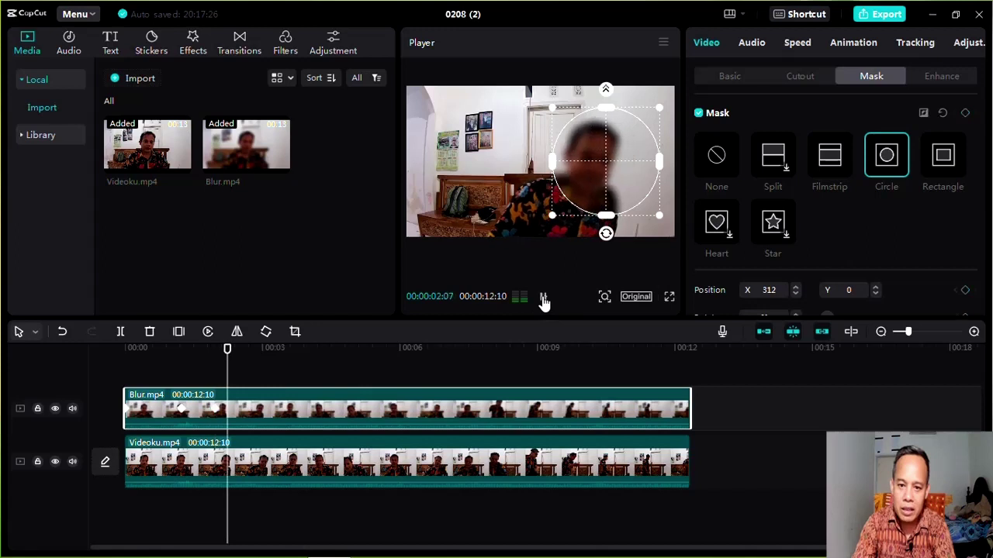
click(542, 298)
drag(631, 183, 599, 172)
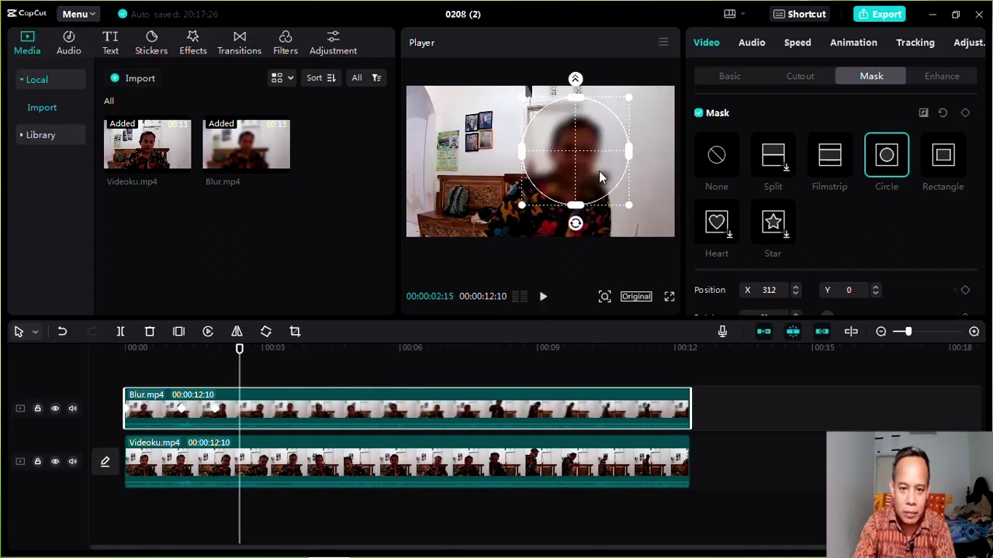
click(966, 114)
- Follow the face with the circle mask, adding keyframes at 00:00:03:01 (X 0, Y 45) and 00:00:03:16 (X -212, Y 38)
click(544, 298)
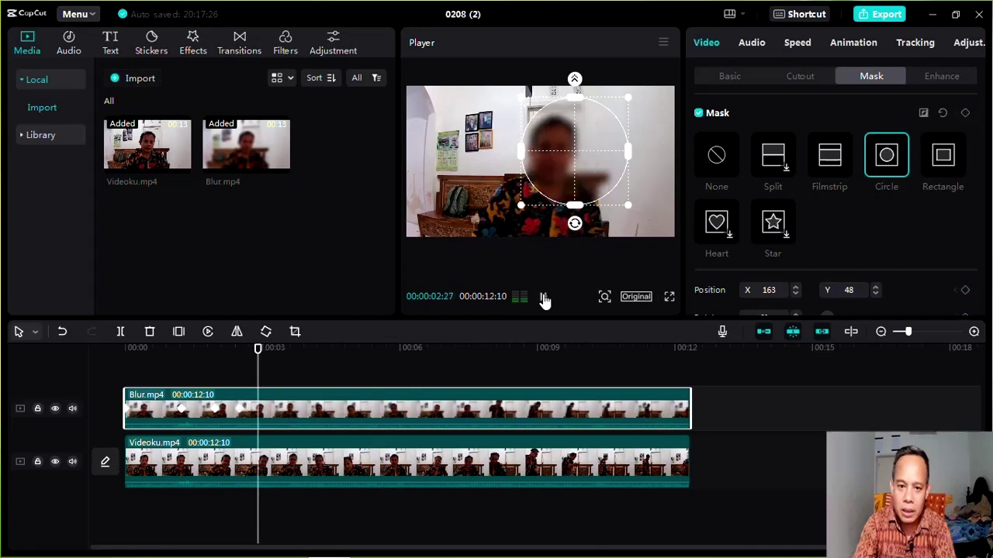
click(545, 298)
drag(604, 157, 573, 164)
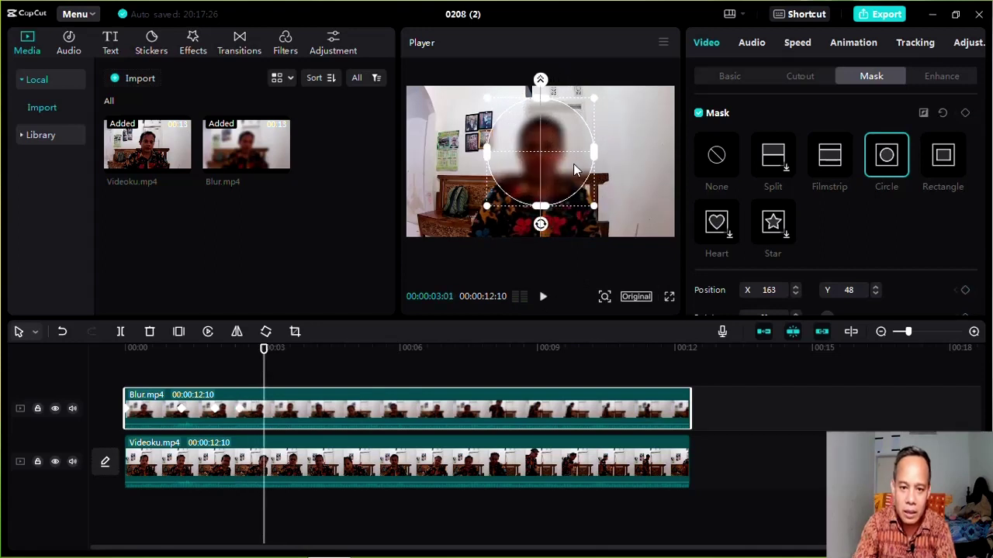
click(966, 114)
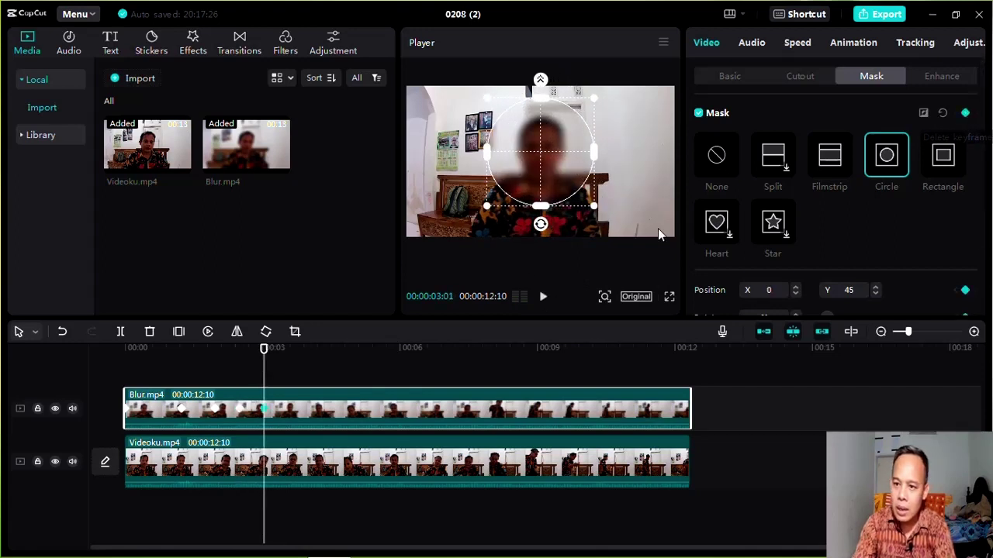
click(542, 297)
click(542, 298)
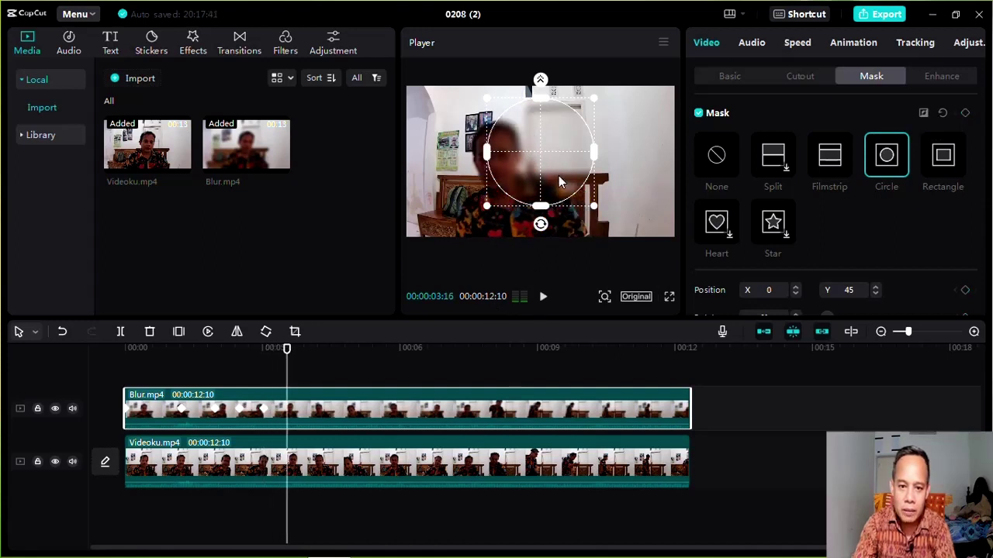
drag(552, 173, 522, 169)
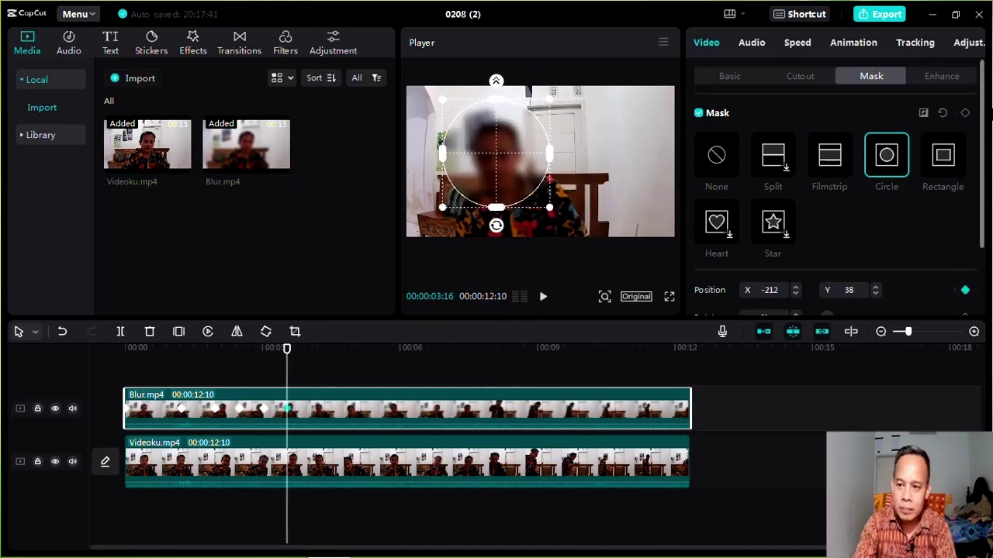
click(965, 114)
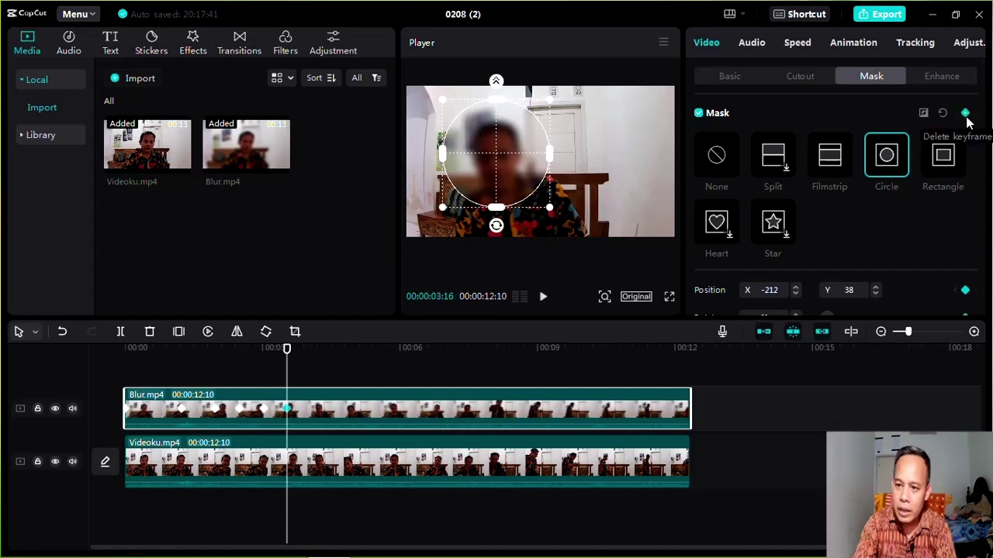
- Move the circle mask onto the face and keyframe it at 00:00:04:03 (X -357, Y 0) and 00:00:05:01 (X -281, Y 21)
click(544, 303)
click(542, 297)
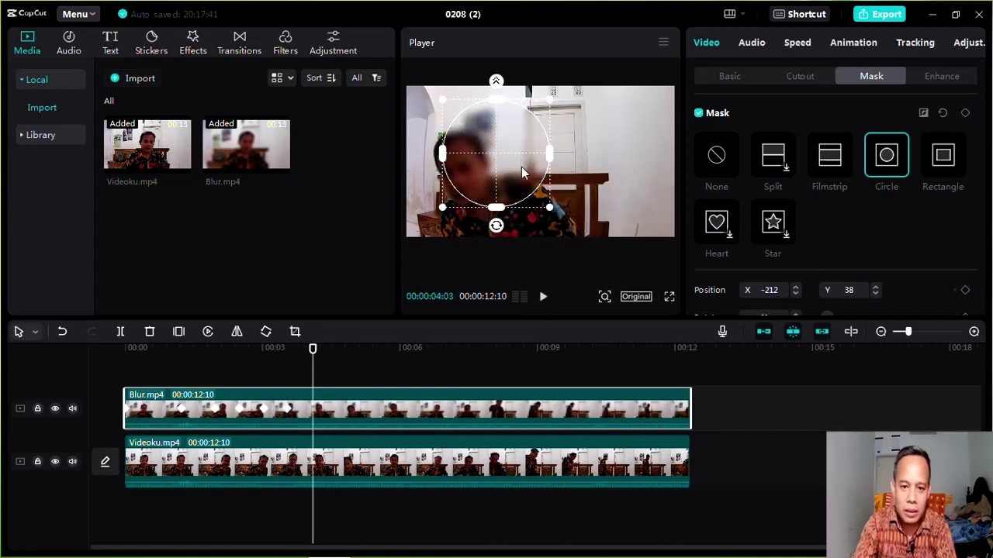
drag(509, 172, 490, 180)
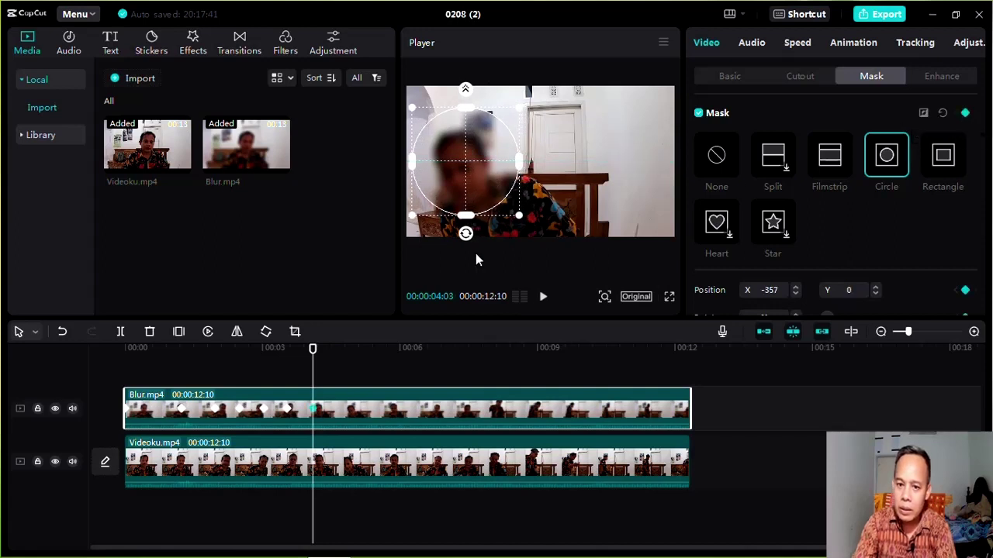
click(545, 297)
click(546, 298)
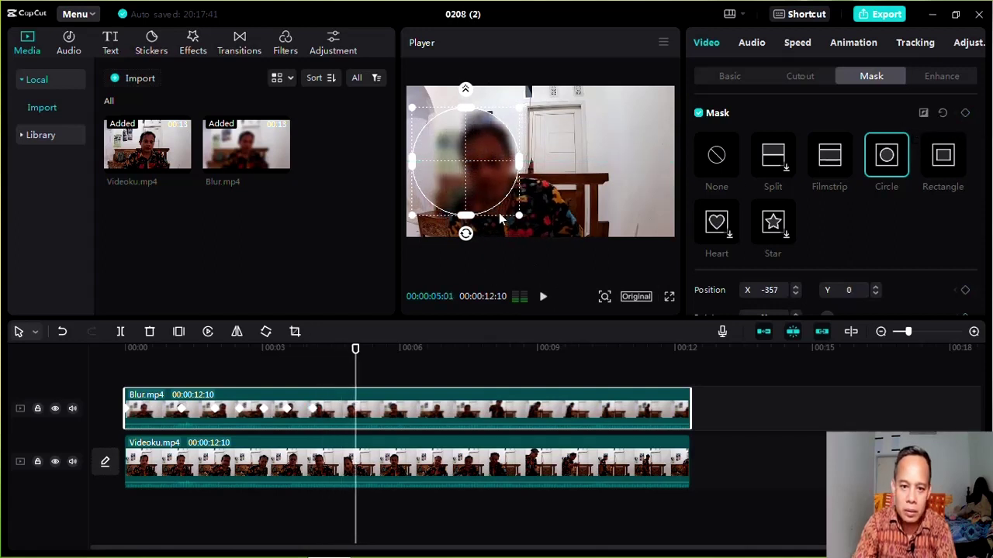
drag(483, 179, 499, 174)
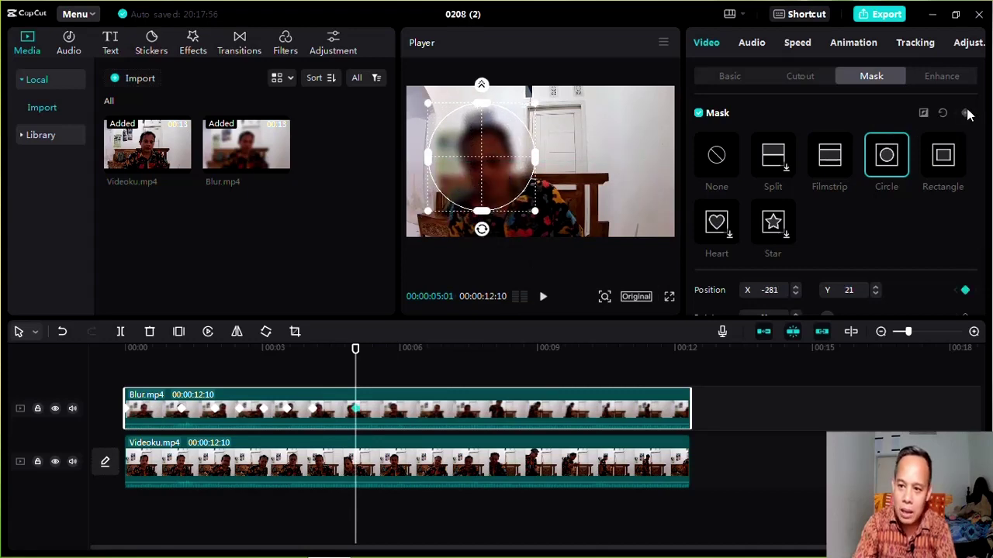
- Recentre the circle mask on the face with keyframes at 00:00:05:15 (X -97, Y 48) and 00:00:05:29 (X 66, Y 35)
click(543, 297)
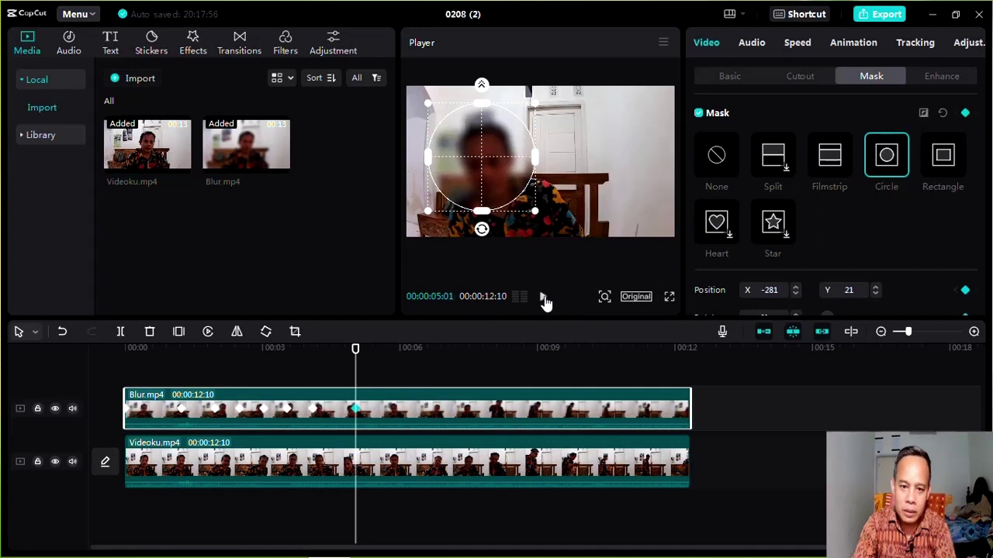
click(543, 298)
drag(493, 170, 532, 165)
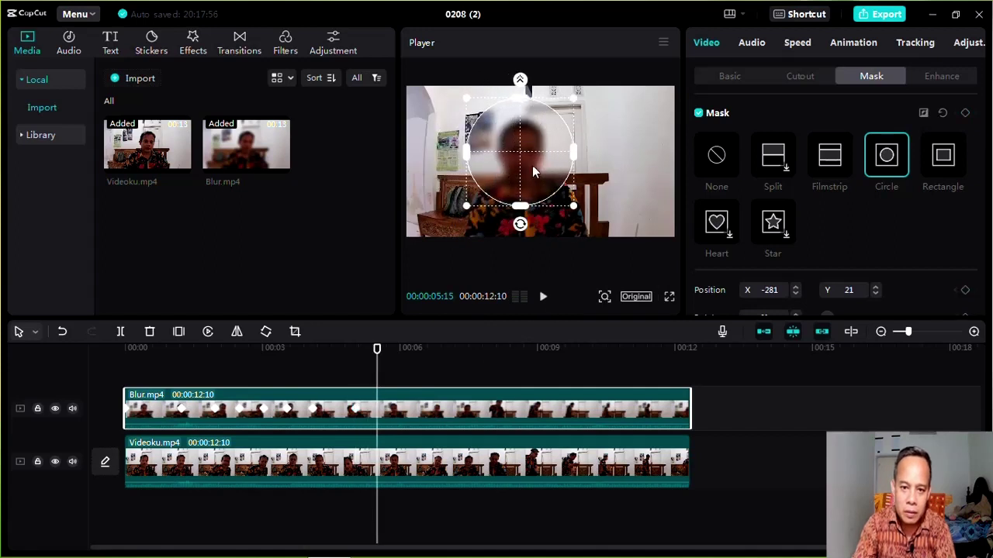
click(965, 113)
click(543, 297)
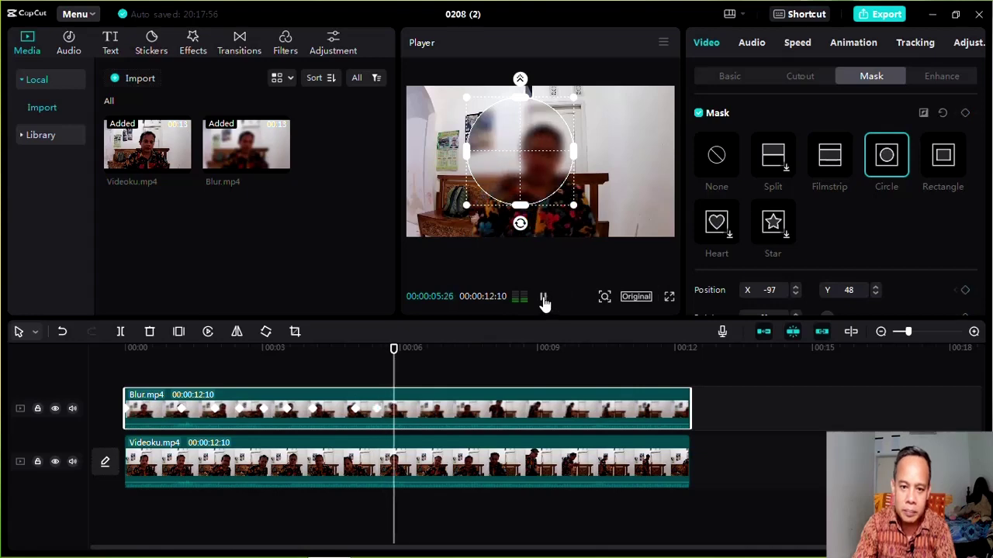
click(542, 297)
drag(538, 171, 568, 172)
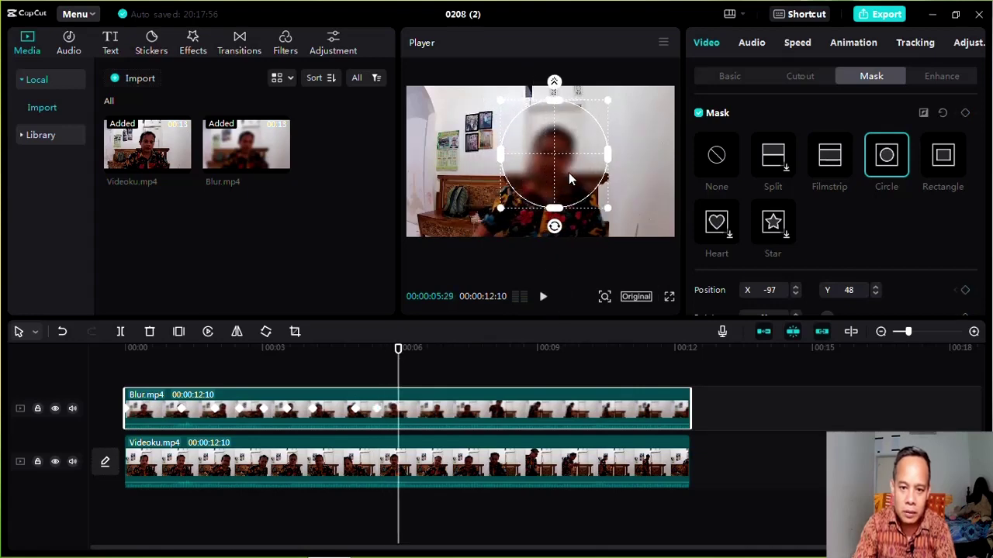
click(965, 114)
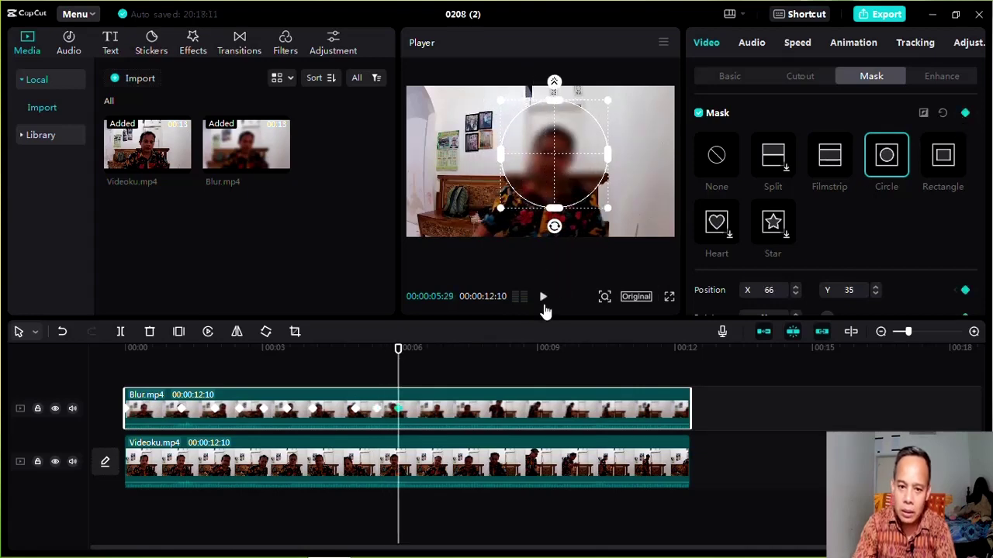
- Shift the circle mask to the face and keyframe it at 00:00:06:22 (X -45, Y 24) and 00:00:07:05 (X -323, Y 42)
click(543, 297)
click(543, 297)
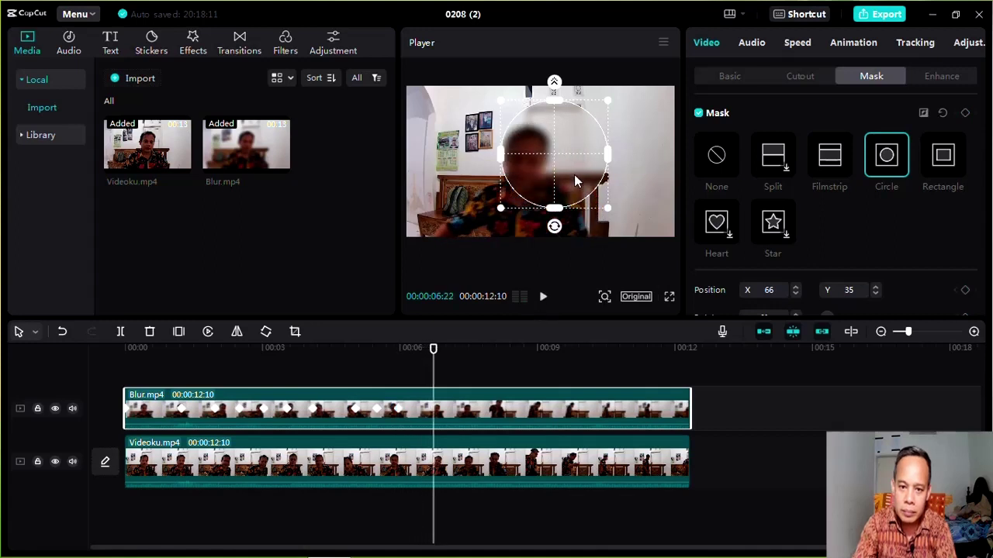
mouse_move(574, 181)
mouse_down()
mouse_move(554, 184)
mouse_move(560, 191)
mouse_up()
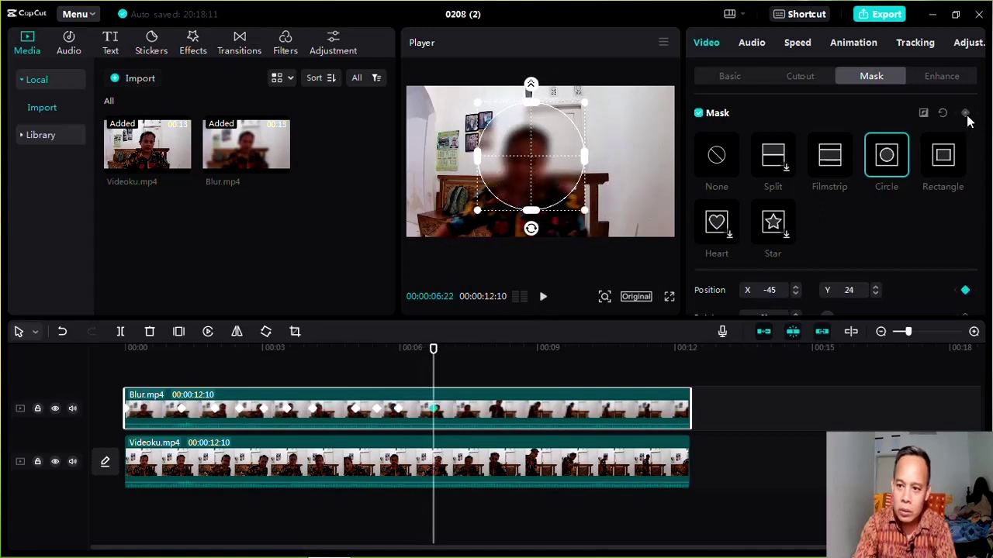
click(543, 297)
click(543, 297)
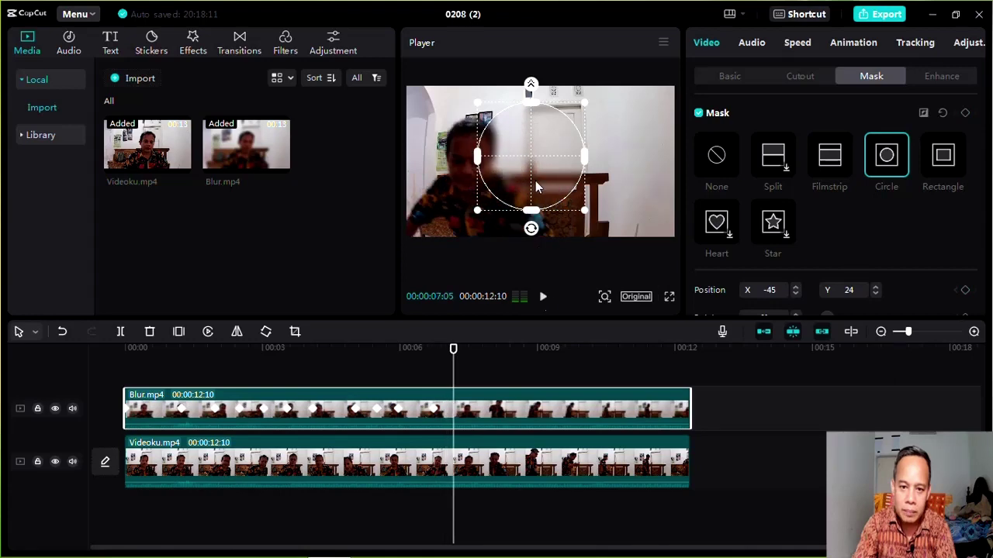
drag(532, 177, 485, 165)
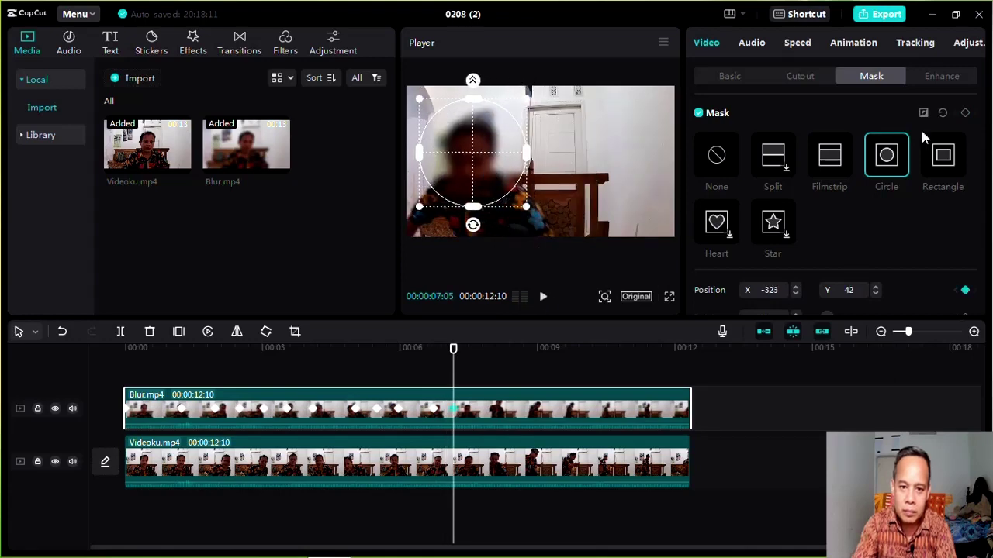
- Track the standing man's head with circle mask keyframes at 00:00:07:23 (X -291, Y 225) and 00:00:08:16 (X -215, Y 125)
click(543, 297)
click(543, 298)
drag(491, 180, 494, 142)
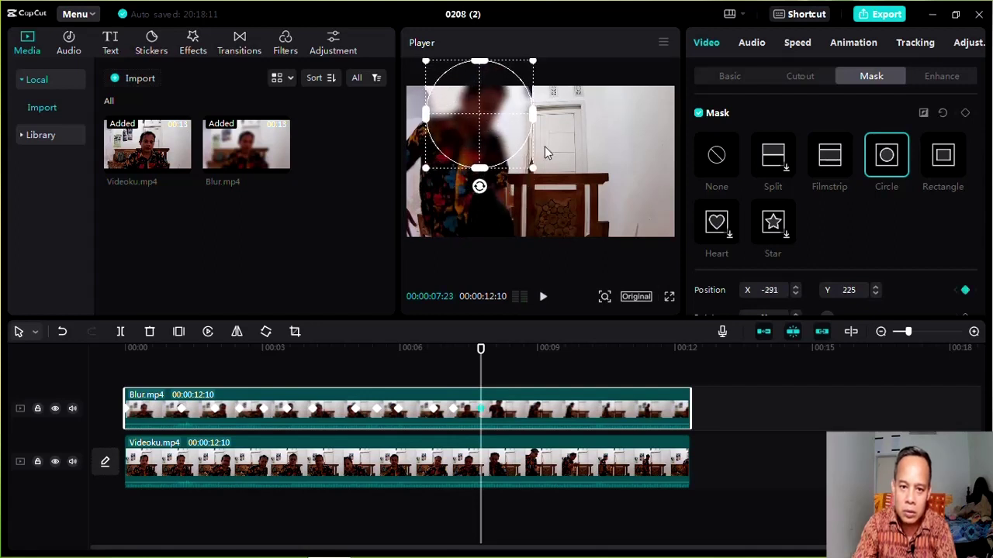
click(965, 113)
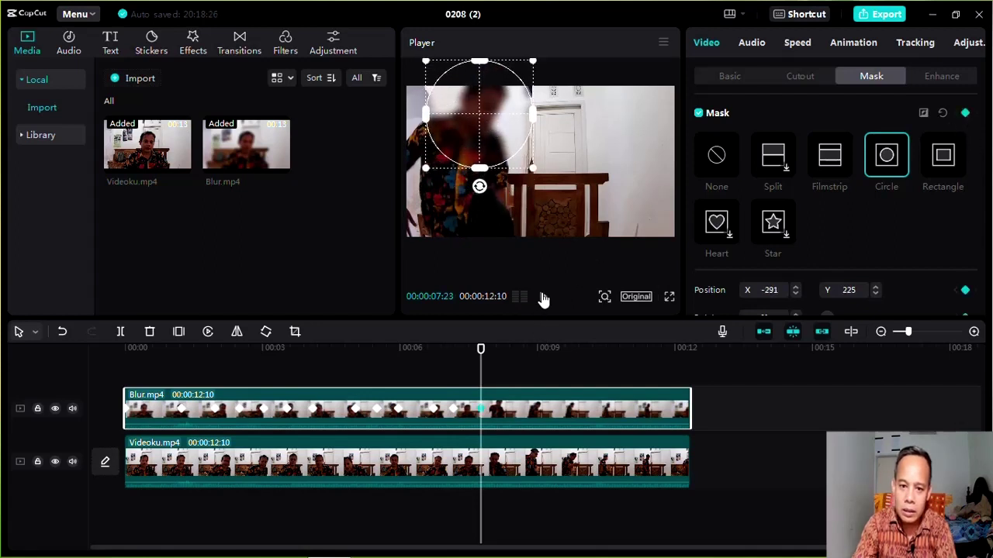
click(543, 298)
click(544, 299)
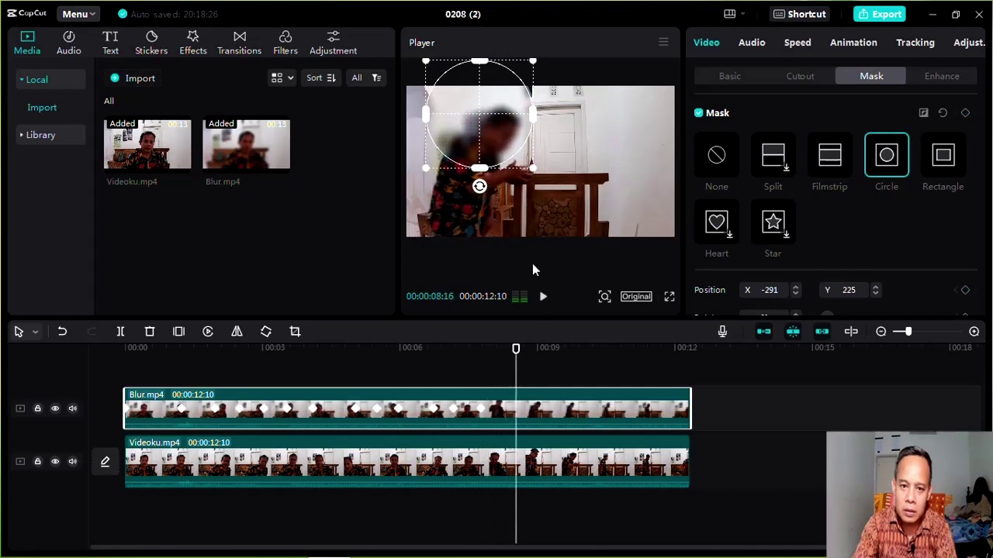
drag(495, 123, 512, 151)
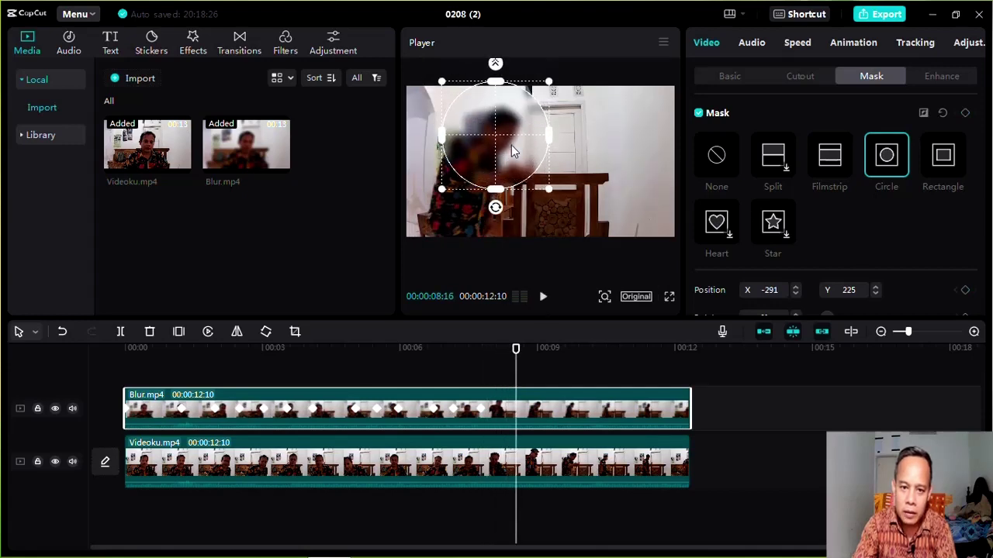
click(965, 113)
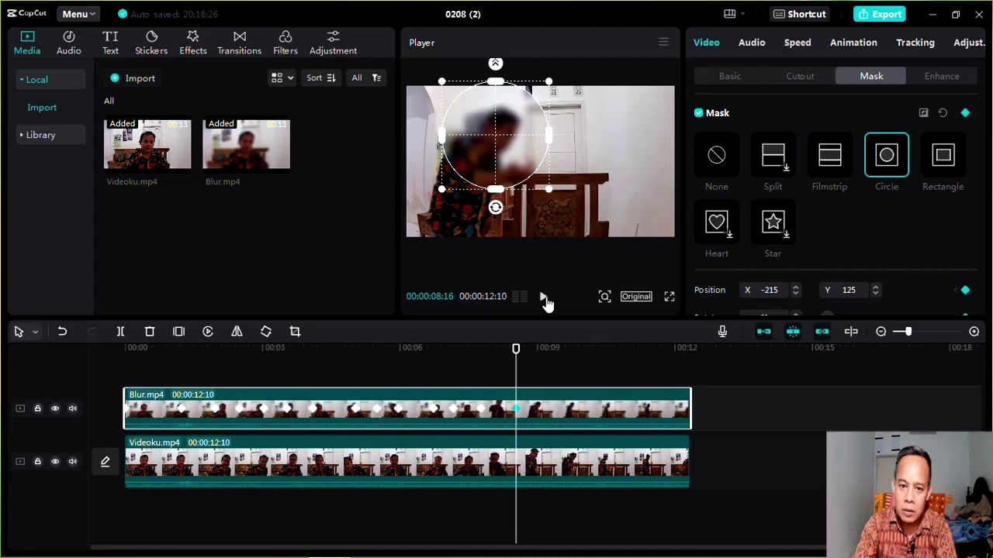
- Move the circle mask onto the bending man's head at 00:00:09:24 (X -326, Y 103) and keyframe the mask
click(545, 299)
click(545, 299)
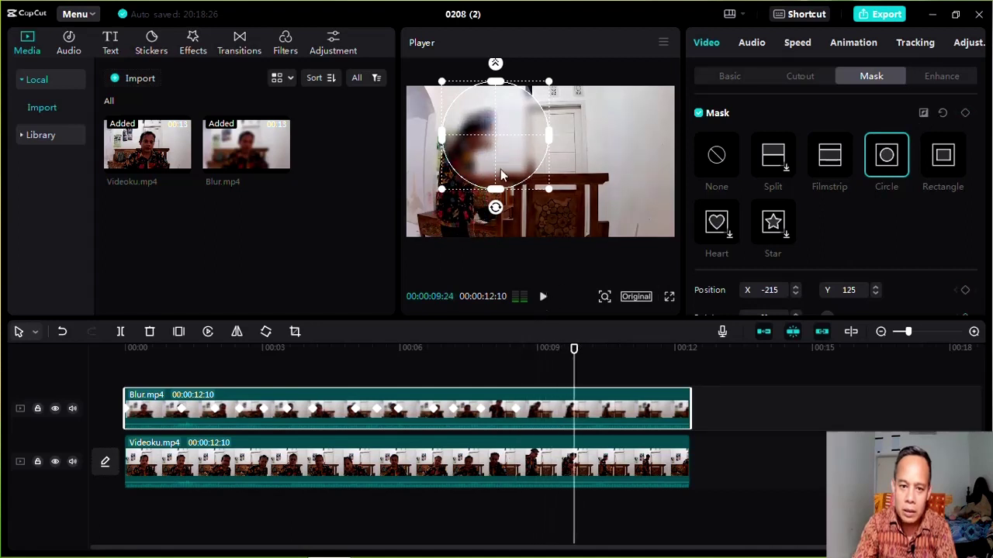
drag(498, 153, 475, 157)
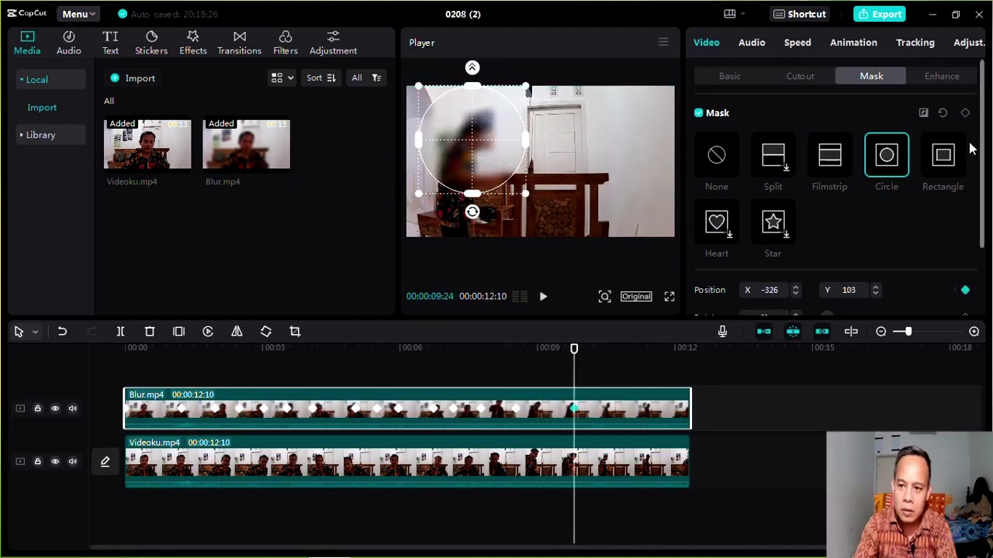
click(965, 113)
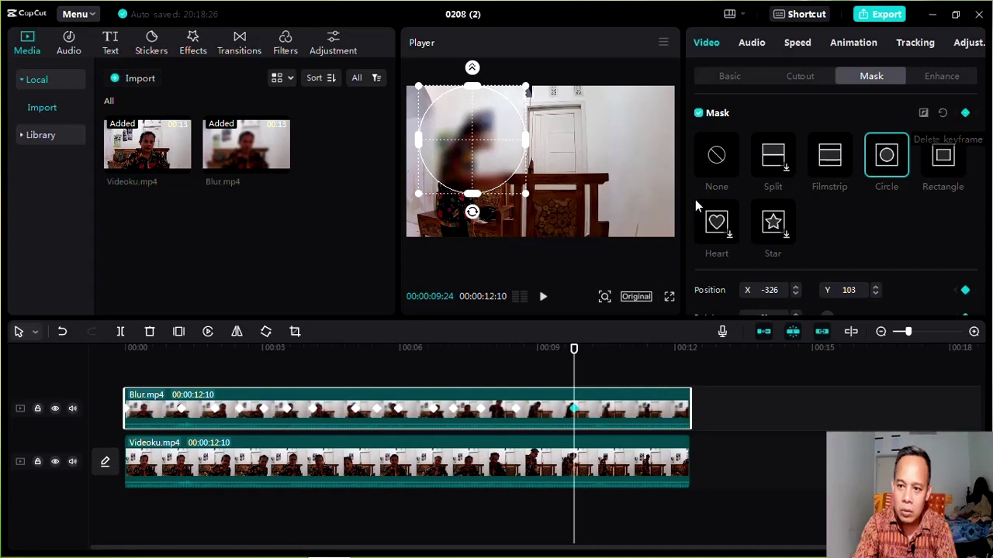
- Follow the walking man's head with circle mask keyframes at 00:00:10:21 (X -191, Y 134) and 00:00:11:12 (X 0, Y 128)
click(542, 298)
click(543, 299)
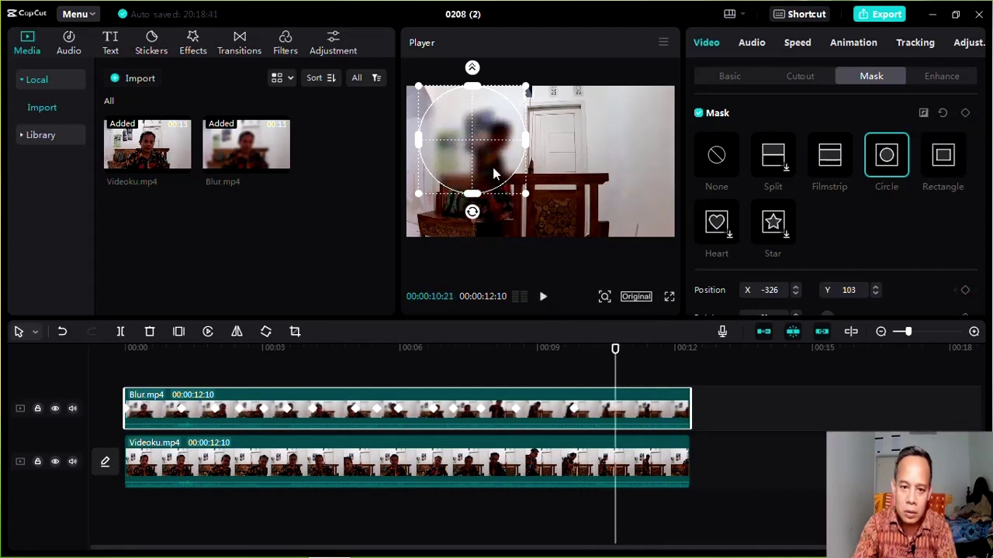
drag(491, 172, 519, 163)
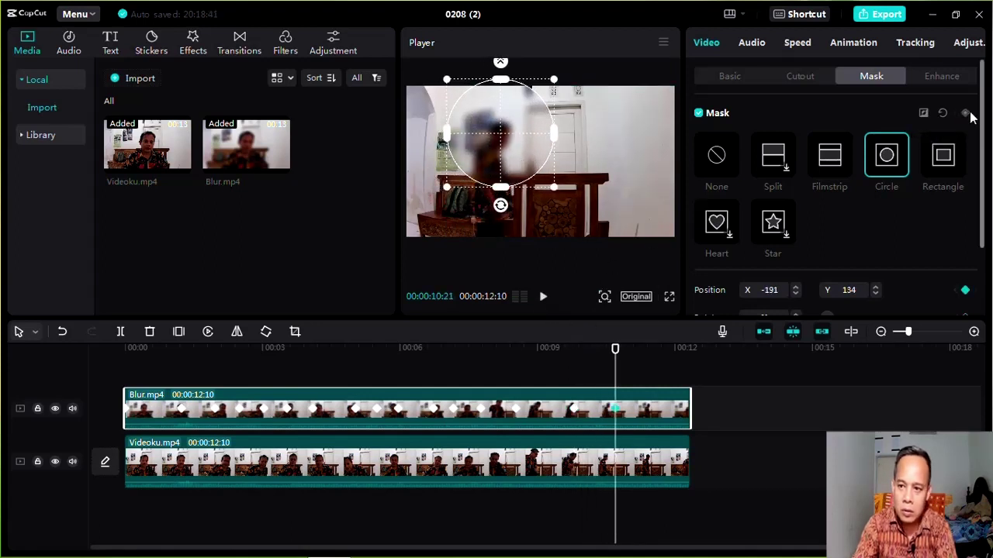
click(544, 297)
click(544, 297)
drag(531, 145, 558, 145)
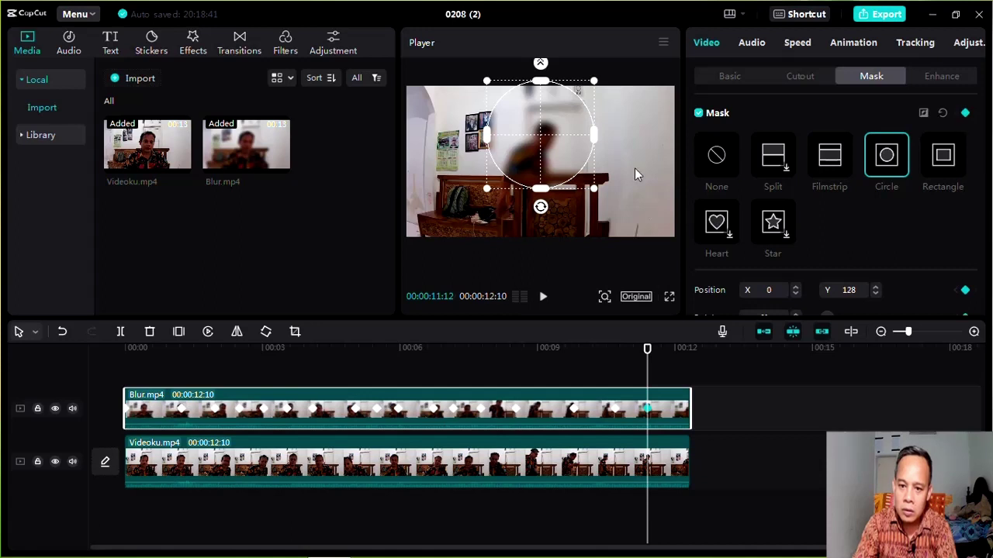
- Recentre the circle mask on the head with keyframes at 00:00:12:00 (X 104, Y 124) and the clip's end, 00:00:12:10 (X 160, Y 103)
click(544, 297)
click(544, 297)
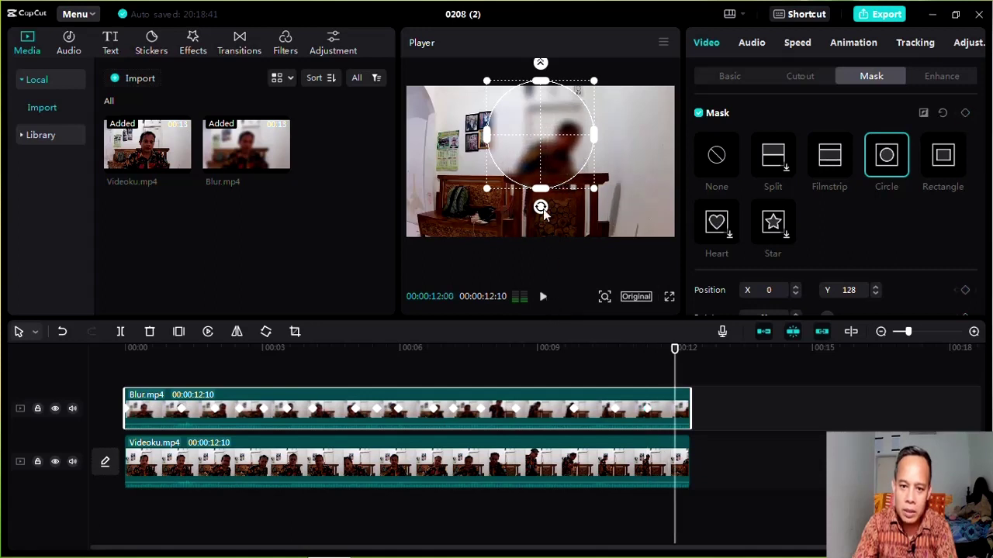
drag(557, 150, 577, 158)
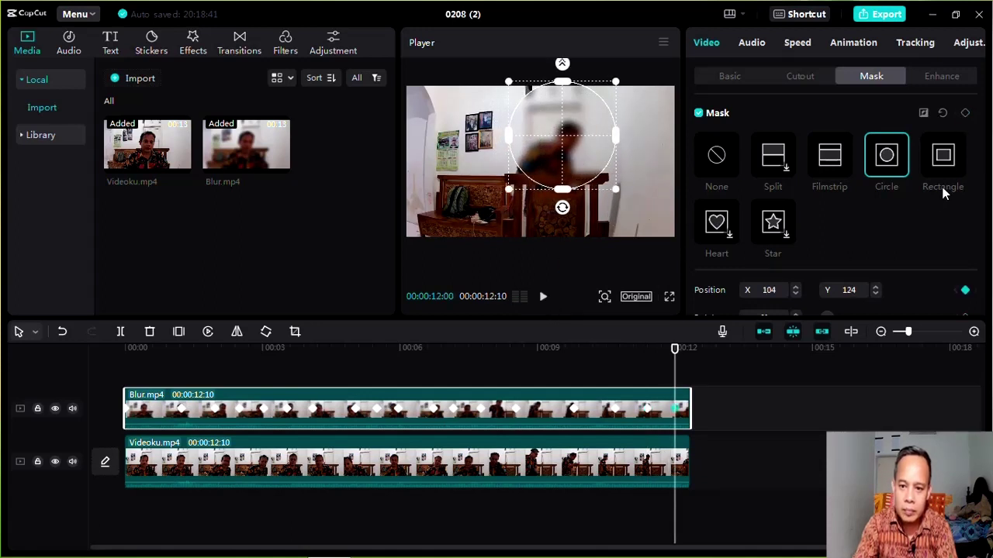
click(964, 114)
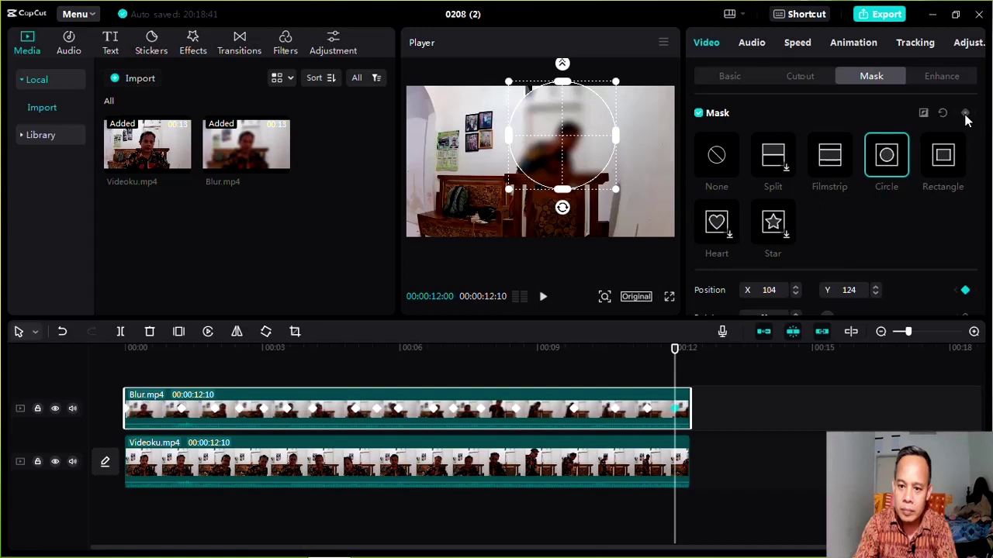
click(543, 297)
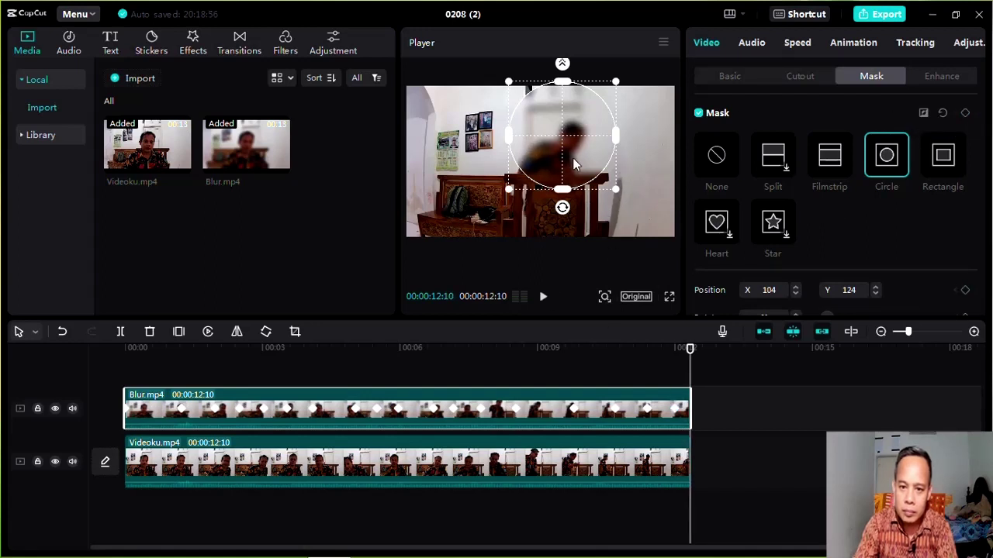
drag(574, 163, 586, 165)
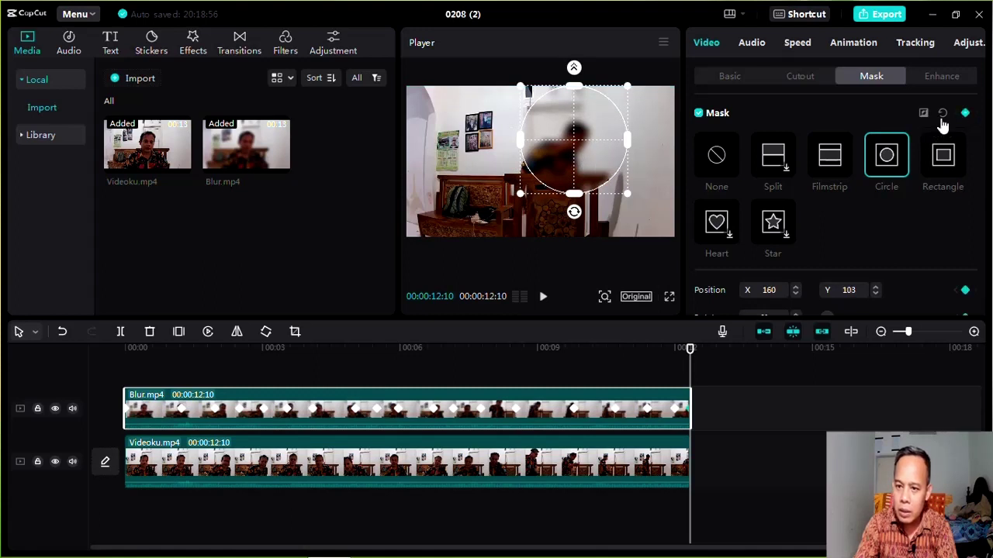
- Deselect the clip and play the whole video in the player and in full screen to check the face blur, then return to the editor
click(126, 380)
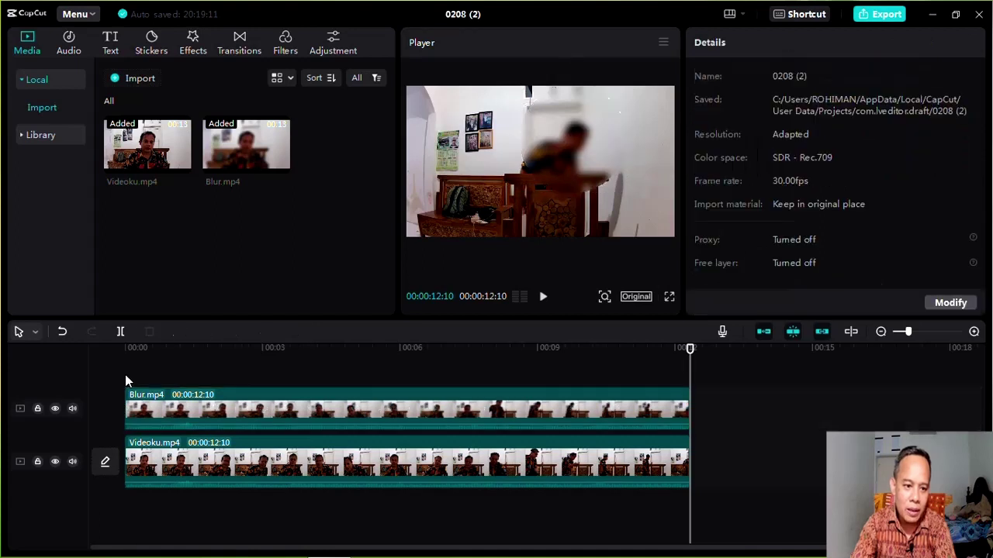
click(544, 299)
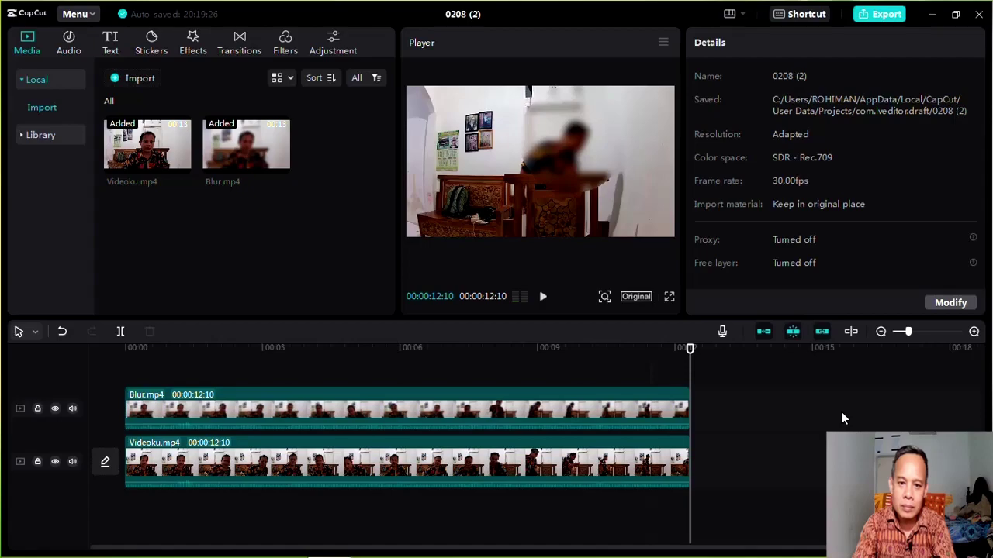
click(670, 298)
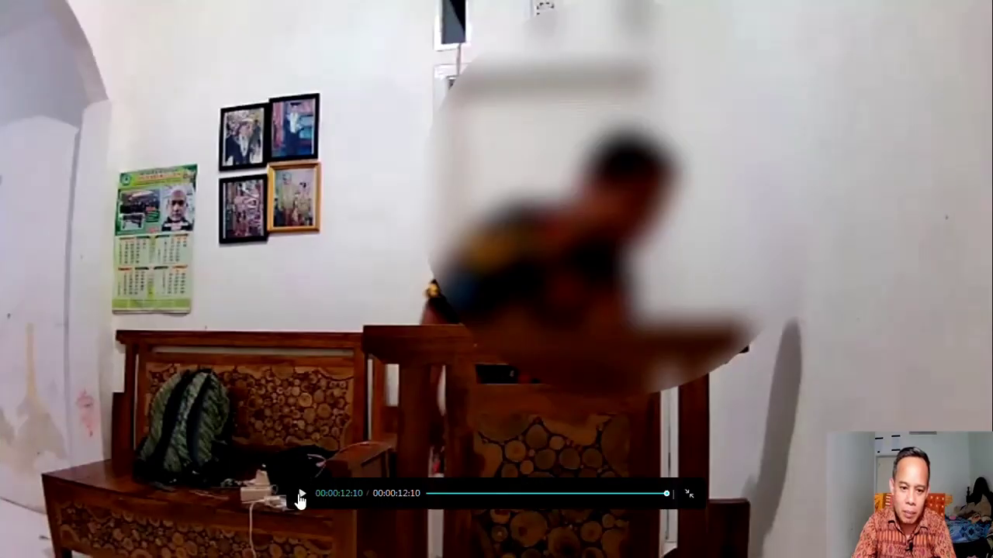
click(301, 494)
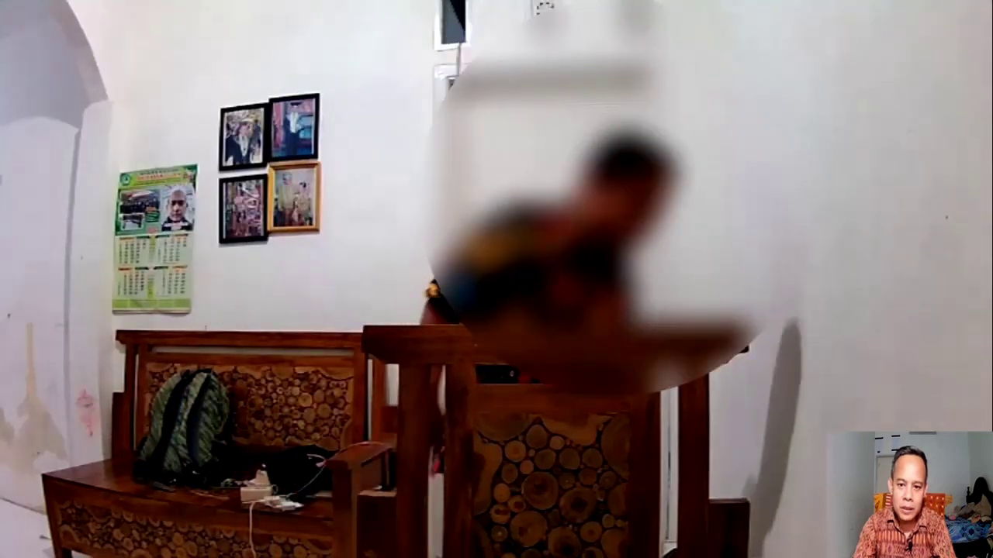
click(690, 497)
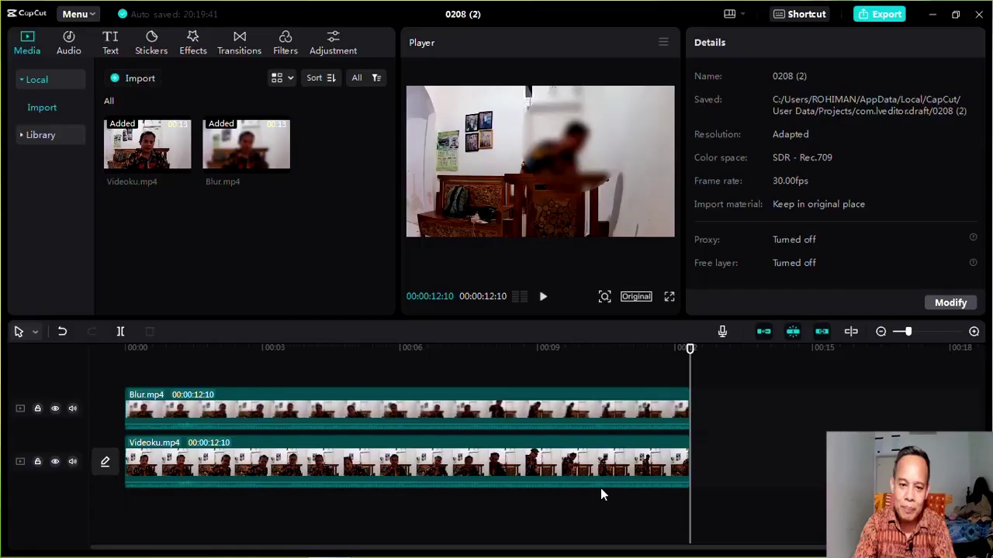